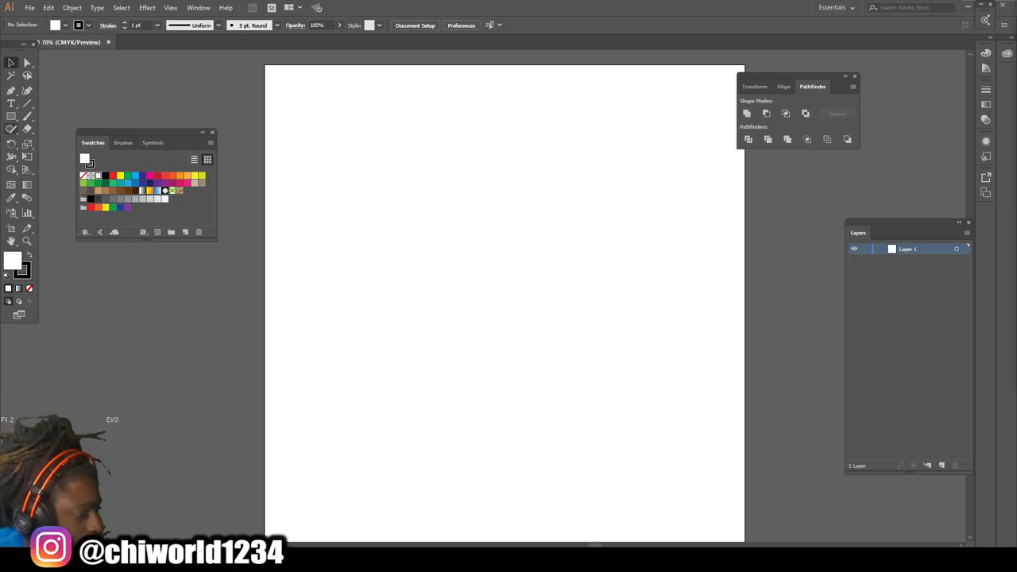
Draw a large multi-tongued flame silhouette across the artboard with the Pencil tool, using a cyan fill and no stroke.
{"action": "left_click", "coordinate": [11, 129]}
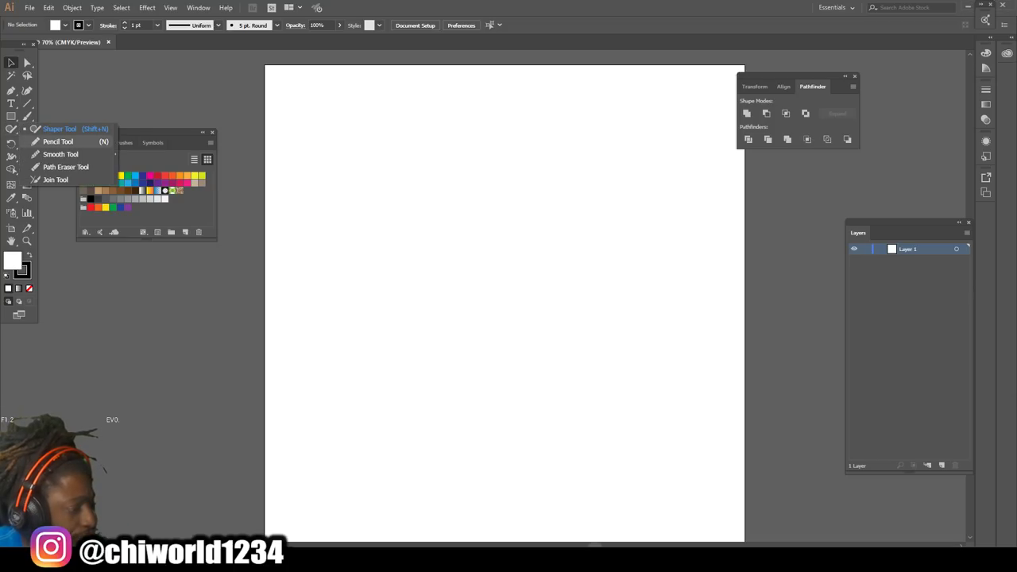
{"action": "key", "text": "n"}
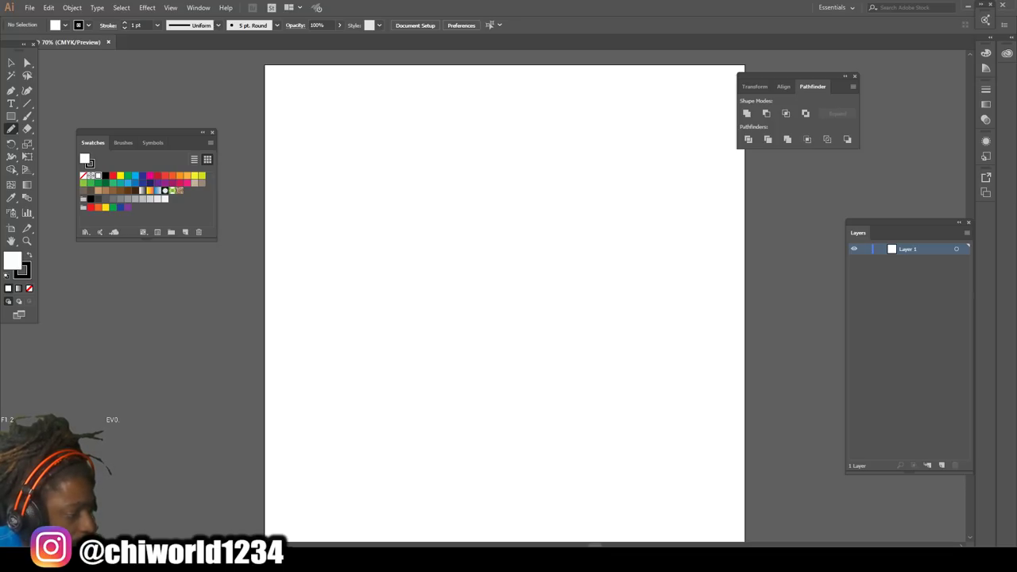
{"action": "left_click", "coordinate": [135, 176]}
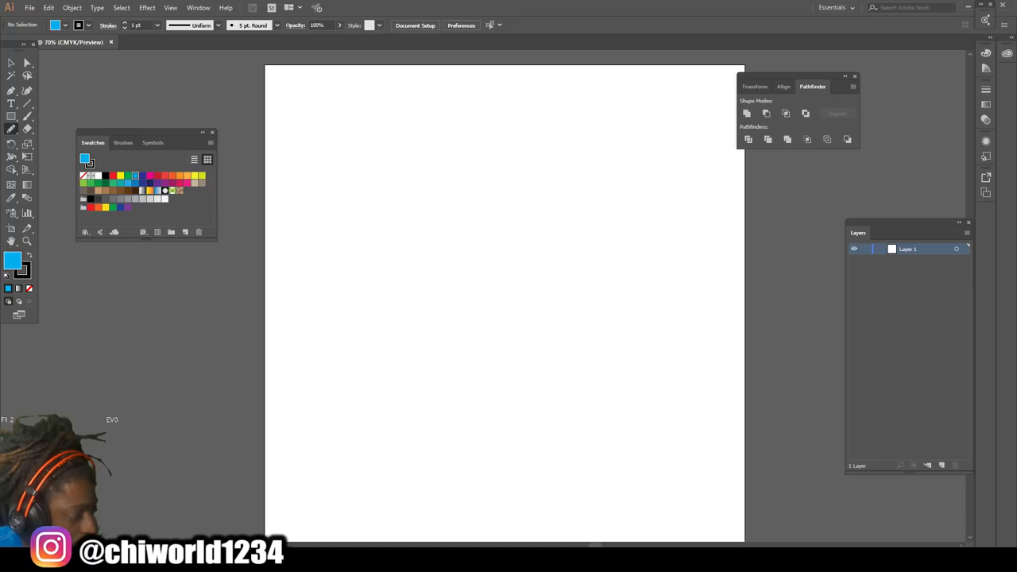
{"action": "left_click", "coordinate": [22, 270]}
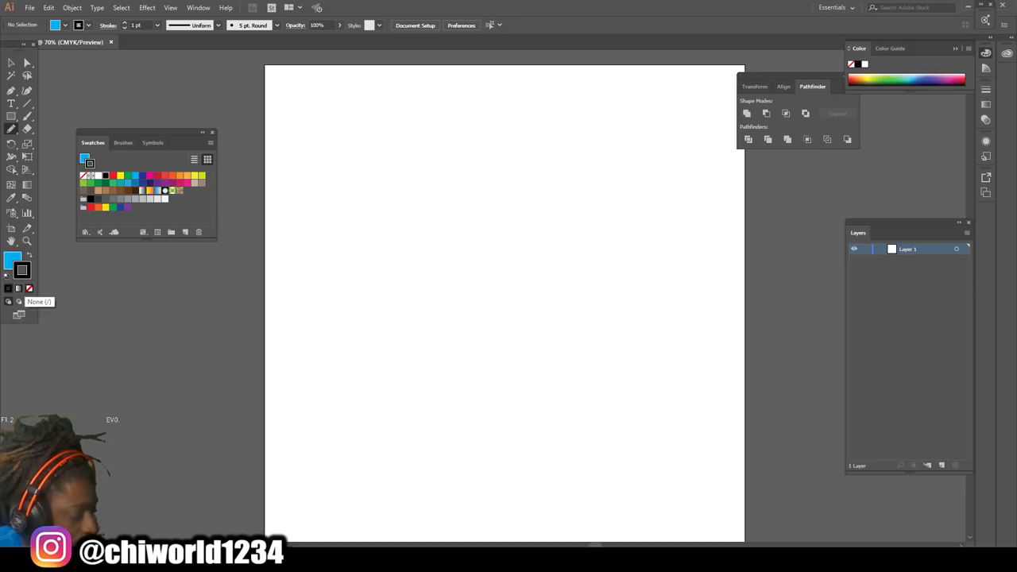
{"action": "left_click", "coordinate": [30, 288]}
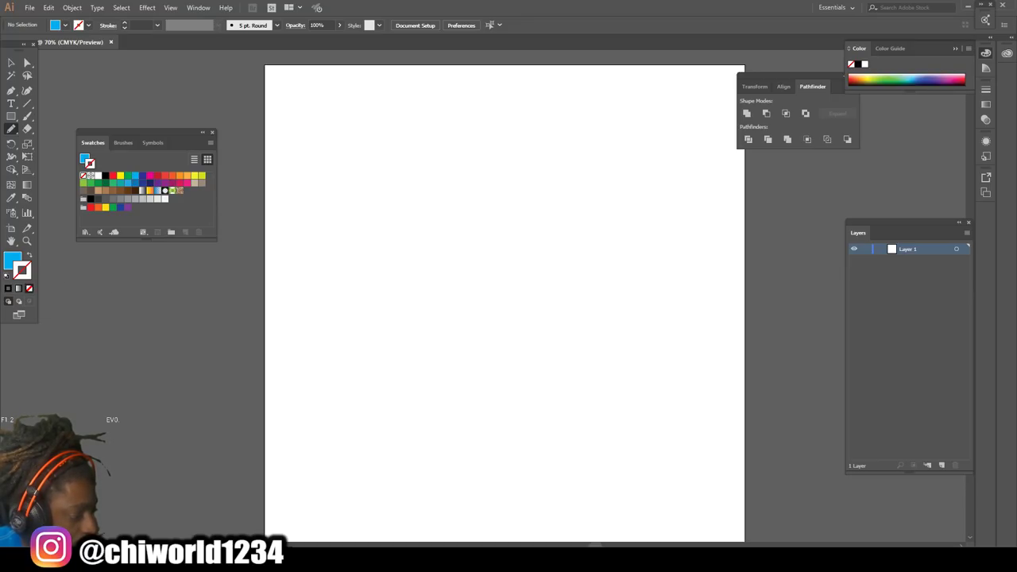
{"action": "left_click", "coordinate": [12, 262]}
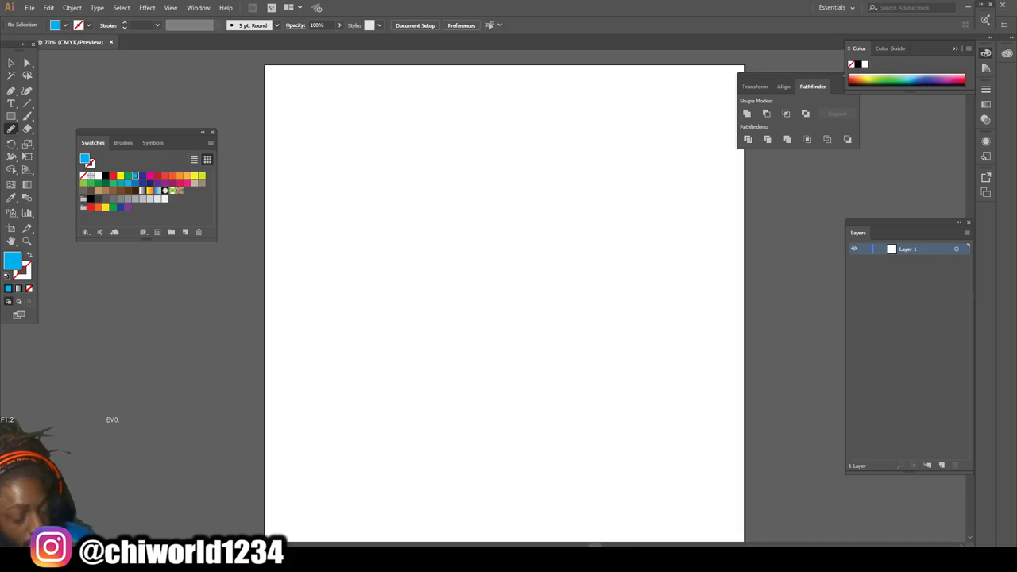
{"action": "mouse_move", "coordinate": [516, 482]}
{"action": "left_mouse_down"}
{"action": "mouse_move", "coordinate": [570, 468]}
{"action": "mouse_move", "coordinate": [573, 442]}
{"action": "mouse_move", "coordinate": [597, 426]}
{"action": "mouse_move", "coordinate": [601, 402]}
{"action": "mouse_move", "coordinate": [572, 418]}
{"action": "mouse_move", "coordinate": [564, 388]}
{"action": "mouse_move", "coordinate": [611, 355]}
{"action": "mouse_move", "coordinate": [617, 301]}
{"action": "mouse_move", "coordinate": [614, 291]}
{"action": "mouse_move", "coordinate": [592, 331]}
{"action": "mouse_move", "coordinate": [535, 342]}
{"action": "mouse_move", "coordinate": [516, 376]}
{"action": "mouse_move", "coordinate": [506, 352]}
{"action": "mouse_move", "coordinate": [556, 296]}
{"action": "mouse_move", "coordinate": [542, 273]}
{"action": "mouse_move", "coordinate": [547, 241]}
{"action": "mouse_move", "coordinate": [524, 245]}
{"action": "mouse_move", "coordinate": [540, 145]}
{"action": "mouse_move", "coordinate": [503, 162]}
{"action": "mouse_move", "coordinate": [496, 216]}
{"action": "mouse_move", "coordinate": [472, 233]}
{"action": "mouse_move", "coordinate": [481, 265]}
{"action": "mouse_move", "coordinate": [506, 289]}
{"action": "mouse_move", "coordinate": [466, 315]}
{"action": "mouse_move", "coordinate": [445, 364]}
{"action": "mouse_move", "coordinate": [430, 340]}
{"action": "mouse_move", "coordinate": [448, 312]}
{"action": "mouse_move", "coordinate": [436, 271]}
{"action": "mouse_move", "coordinate": [447, 251]}
{"action": "mouse_move", "coordinate": [436, 253]}
{"action": "mouse_move", "coordinate": [411, 271]}
{"action": "mouse_move", "coordinate": [398, 307]}
{"action": "mouse_move", "coordinate": [412, 319]}
{"action": "mouse_move", "coordinate": [390, 378]}
{"action": "mouse_move", "coordinate": [409, 387]}
{"action": "mouse_move", "coordinate": [391, 420]}
{"action": "mouse_move", "coordinate": [360, 389]}
{"action": "mouse_move", "coordinate": [369, 333]}
{"action": "mouse_move", "coordinate": [327, 393]}
{"action": "mouse_move", "coordinate": [316, 427]}
{"action": "mouse_move", "coordinate": [351, 432]}
{"action": "mouse_move", "coordinate": [359, 466]}
{"action": "mouse_move", "coordinate": [389, 487]}
{"action": "mouse_move", "coordinate": [423, 479]}
{"action": "mouse_move", "coordinate": [429, 500]}
{"action": "mouse_move", "coordinate": [468, 483]}
{"action": "mouse_move", "coordinate": [481, 499]}
{"action": "mouse_move", "coordinate": [534, 494]}
{"action": "mouse_move", "coordinate": [513, 483]}
{"action": "mouse_move", "coordinate": [535, 492]}
{"action": "left_mouse_up"}
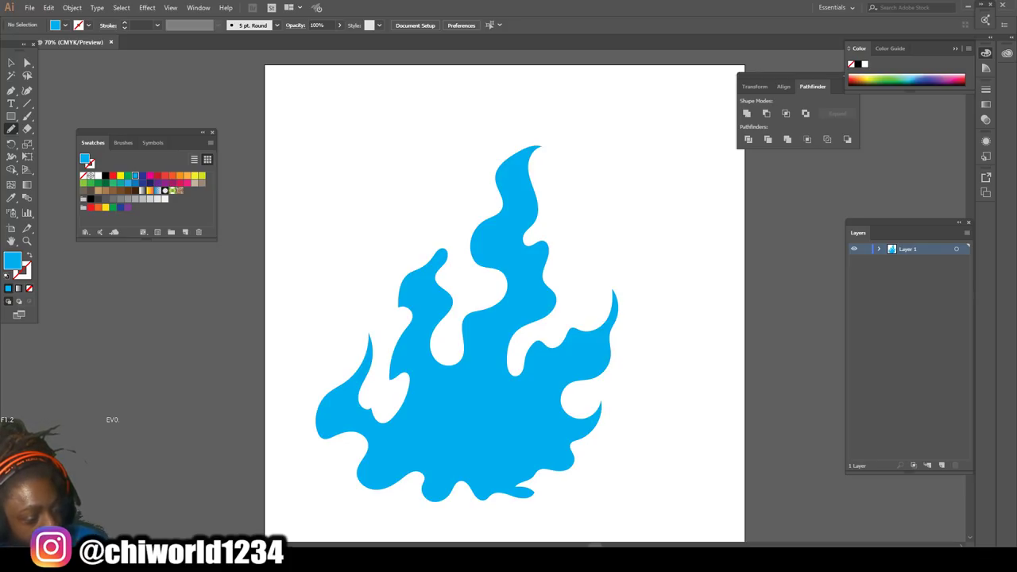
Draw several small detached flame wisps around the tips and both sides of the main flame.
{"action": "mouse_move", "coordinate": [413, 253]}
{"action": "left_mouse_down"}
{"action": "mouse_move", "coordinate": [436, 210]}
{"action": "mouse_move", "coordinate": [409, 228]}
{"action": "mouse_move", "coordinate": [399, 261]}
{"action": "left_mouse_up"}
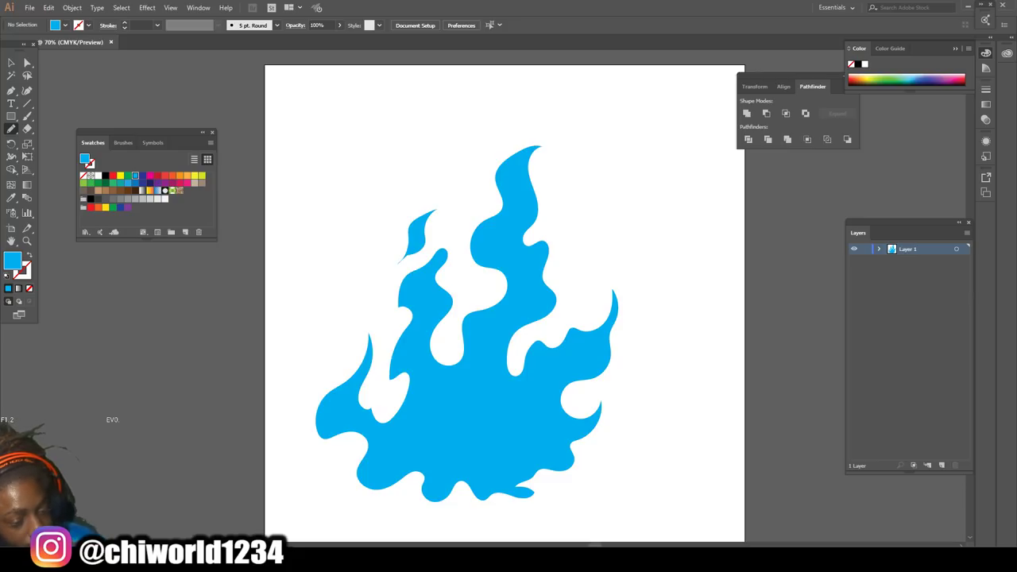
{"action": "mouse_move", "coordinate": [596, 272]}
{"action": "left_mouse_down"}
{"action": "mouse_move", "coordinate": [610, 238]}
{"action": "mouse_move", "coordinate": [582, 298]}
{"action": "left_mouse_up"}
{"action": "left_click_drag", "start_coordinate": [623, 234], "coordinate": [627, 208]}
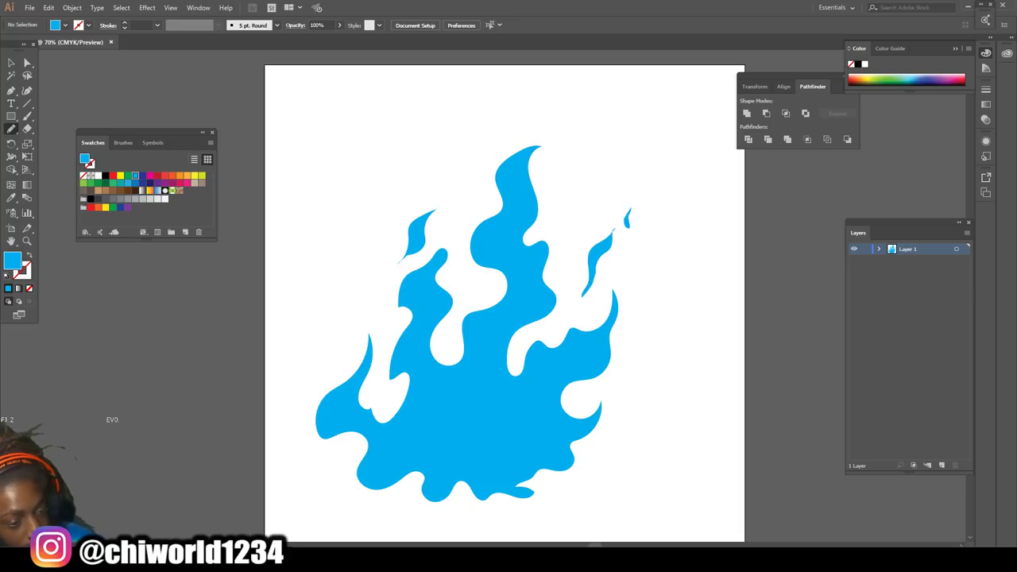
{"action": "mouse_move", "coordinate": [551, 167]}
{"action": "left_mouse_down"}
{"action": "mouse_move", "coordinate": [576, 118]}
{"action": "mouse_move", "coordinate": [550, 150]}
{"action": "mouse_move", "coordinate": [547, 180]}
{"action": "left_mouse_up"}
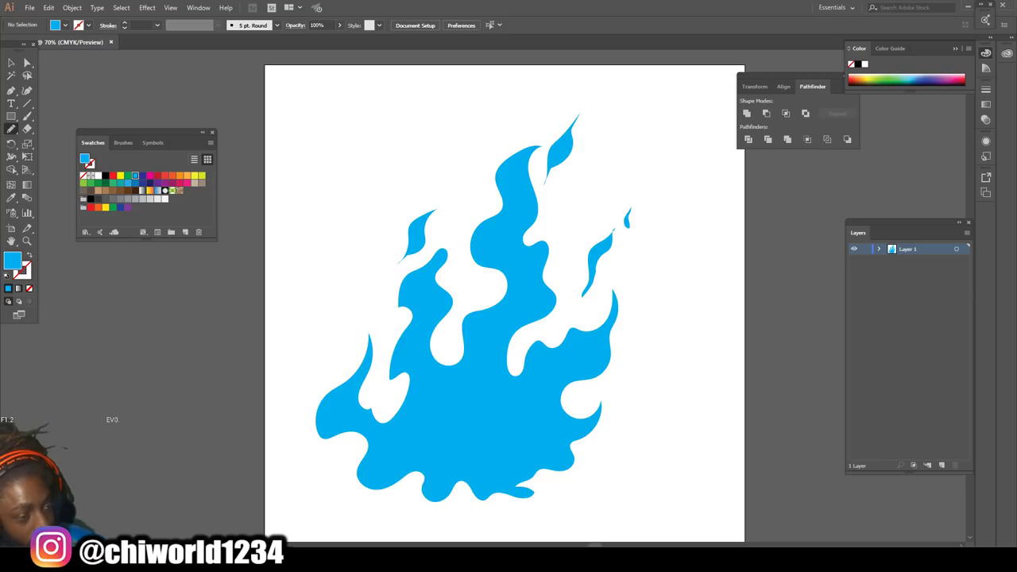
{"action": "mouse_move", "coordinate": [324, 380]}
{"action": "left_mouse_down"}
{"action": "mouse_move", "coordinate": [327, 327]}
{"action": "mouse_move", "coordinate": [304, 386]}
{"action": "mouse_move", "coordinate": [331, 376]}
{"action": "left_mouse_up"}
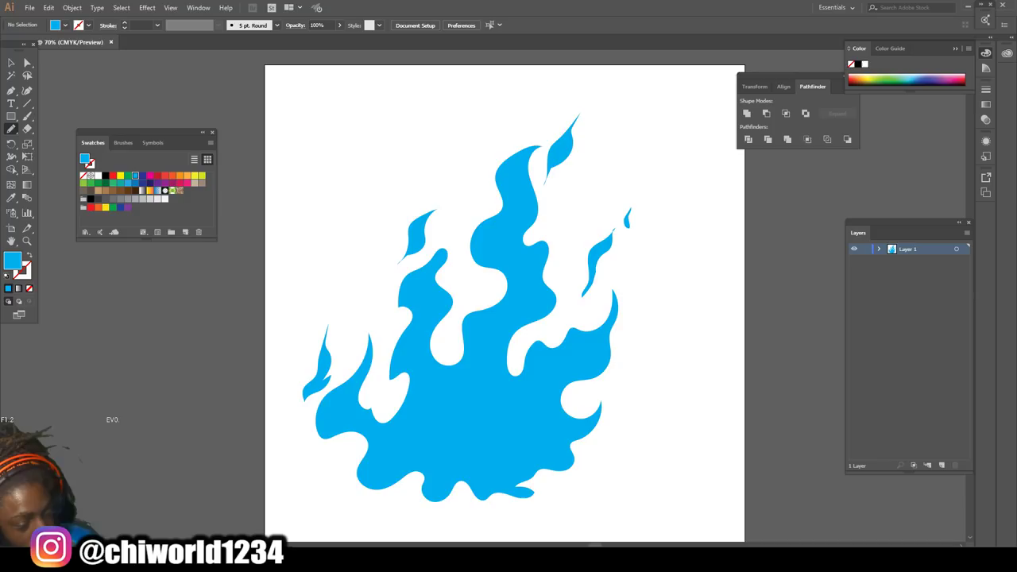
{"action": "mouse_move", "coordinate": [608, 432]}
{"action": "left_mouse_down"}
{"action": "mouse_move", "coordinate": [620, 419]}
{"action": "mouse_move", "coordinate": [613, 389]}
{"action": "mouse_move", "coordinate": [609, 429]}
{"action": "left_mouse_up"}
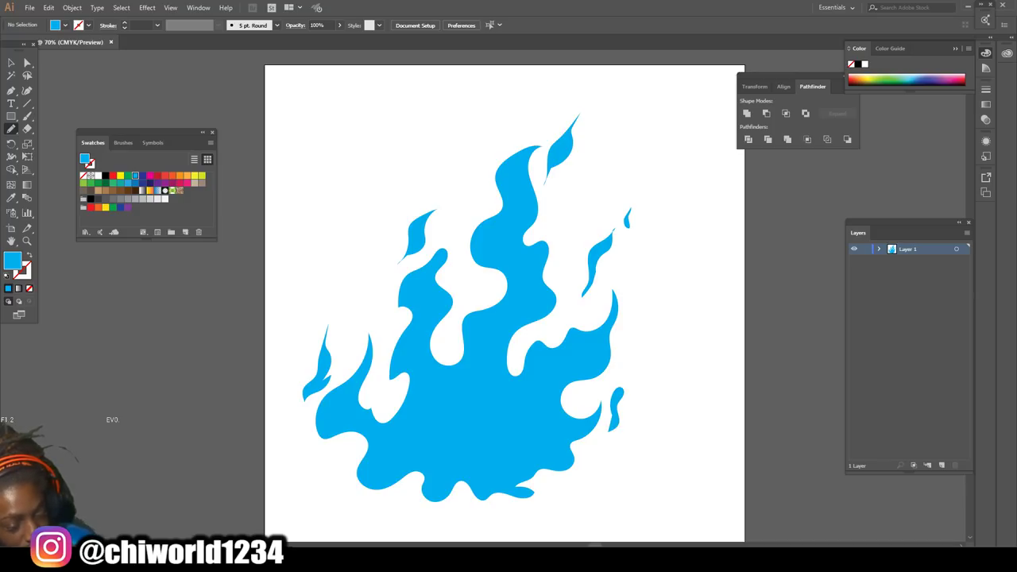
Add tiny teardrop sparks to the right of the flame, near its tip and beside the upper-left wisp.
{"action": "left_click_drag", "start_coordinate": [633, 391], "coordinate": [643, 386]}
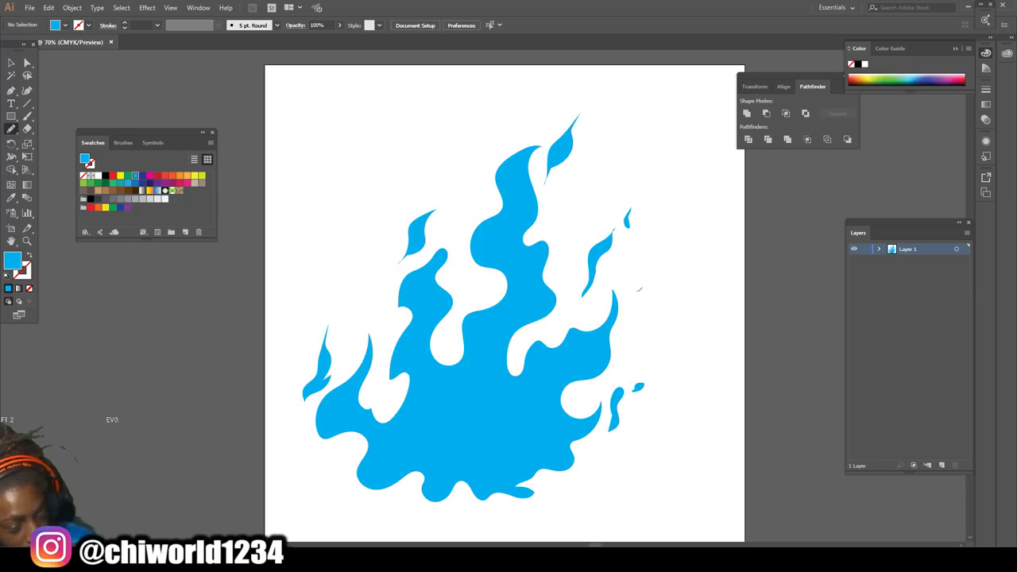
{"action": "left_click_drag", "start_coordinate": [637, 290], "coordinate": [660, 250]}
{"action": "left_click_drag", "start_coordinate": [613, 133], "coordinate": [617, 124]}
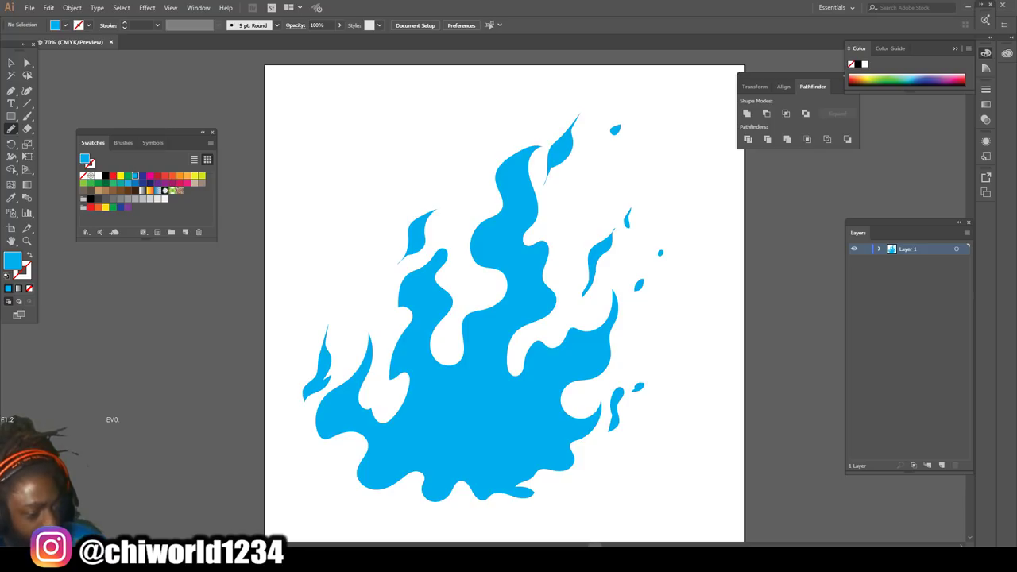
{"action": "left_click_drag", "start_coordinate": [449, 225], "coordinate": [459, 216]}
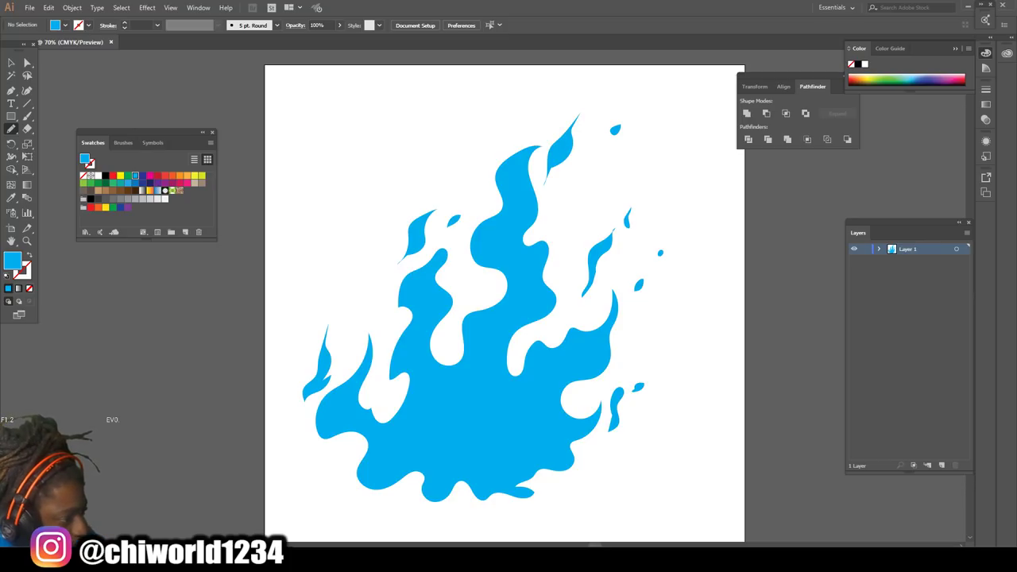
Expand and combine all the flame shapes with Pathfinder Merge, and move the artwork slightly toward the artboard's centre.
{"action": "left_click", "coordinate": [11, 62]}
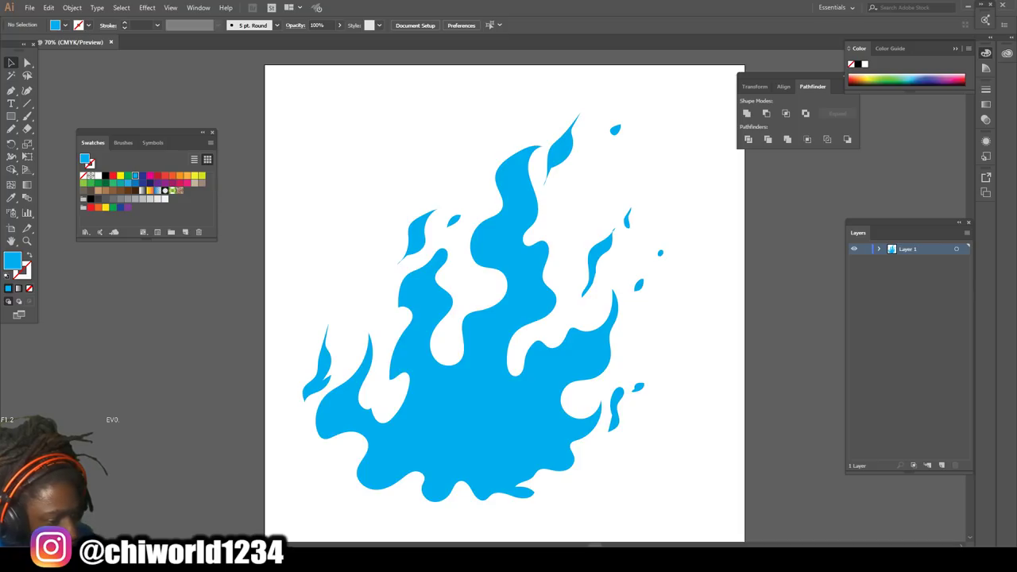
{"action": "left_click_drag", "start_coordinate": [277, 79], "coordinate": [718, 500]}
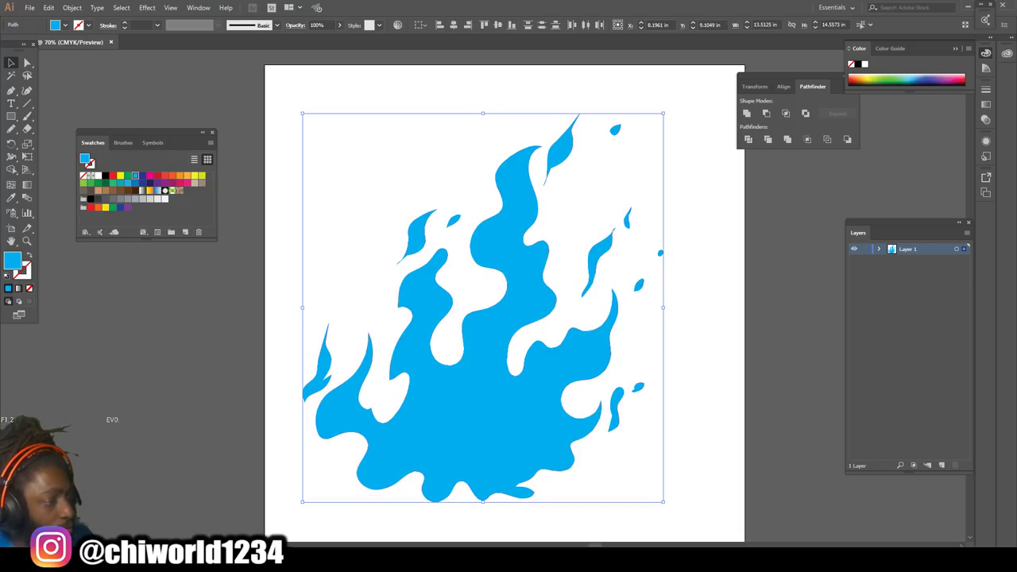
{"action": "left_click", "coordinate": [71, 8]}
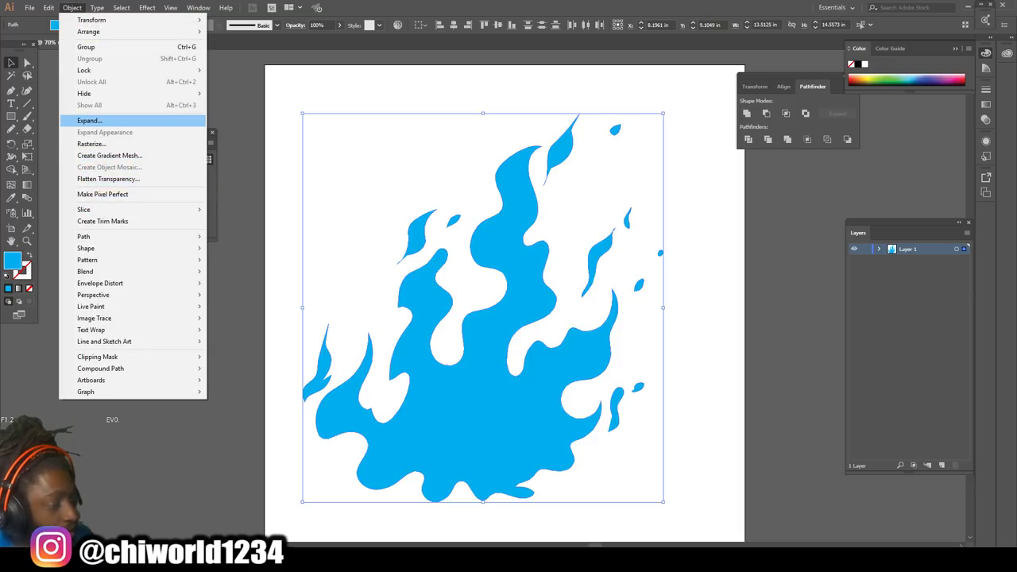
{"action": "left_click", "coordinate": [89, 120]}
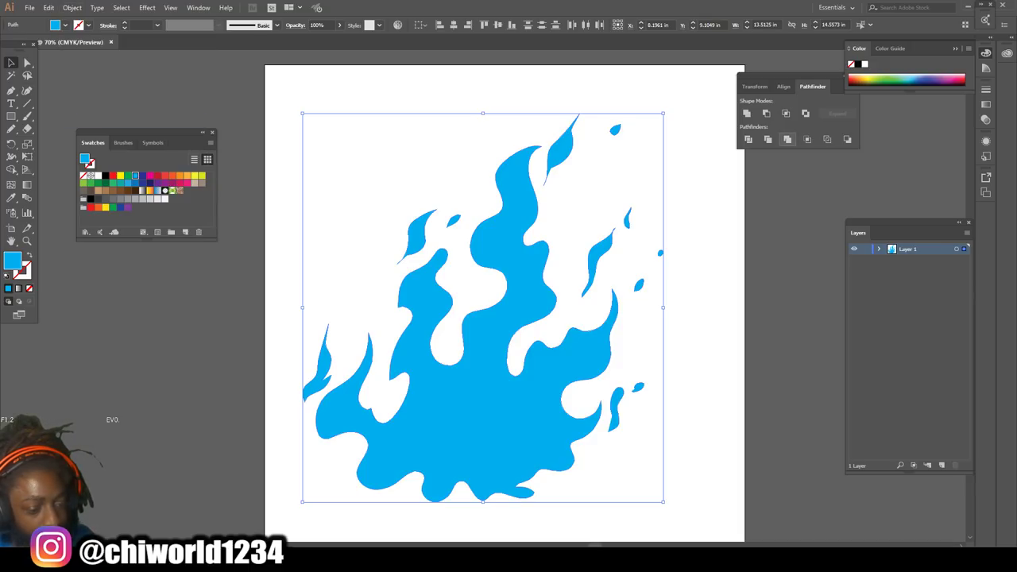
{"action": "left_click", "coordinate": [787, 140]}
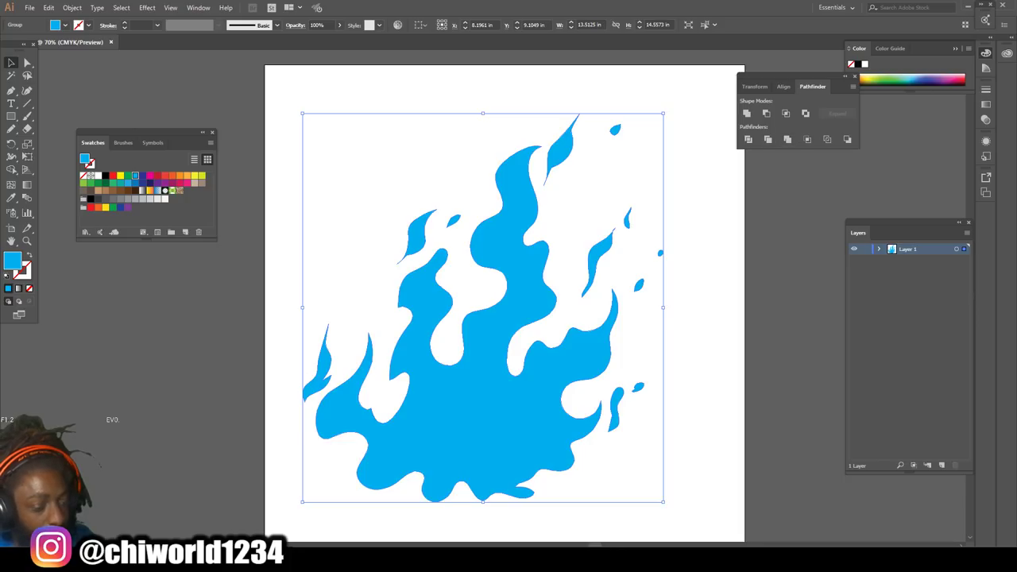
{"action": "left_click_drag", "start_coordinate": [507, 356], "coordinate": [521, 363]}
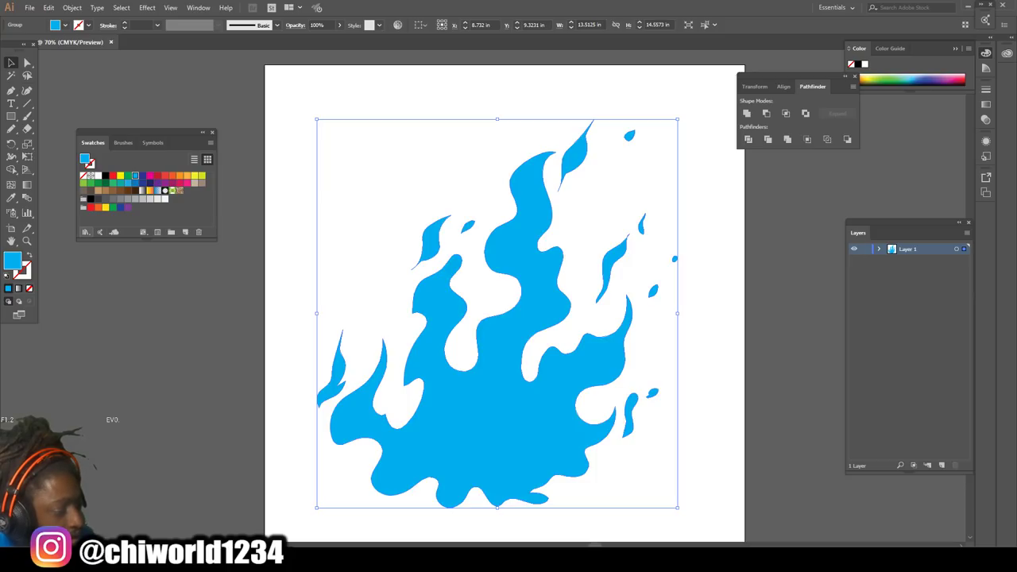
Fill the flame group with an olive-gold gradient from the Foliage gradient library, and move the library off the artwork.
{"action": "left_click", "coordinate": [85, 232]}
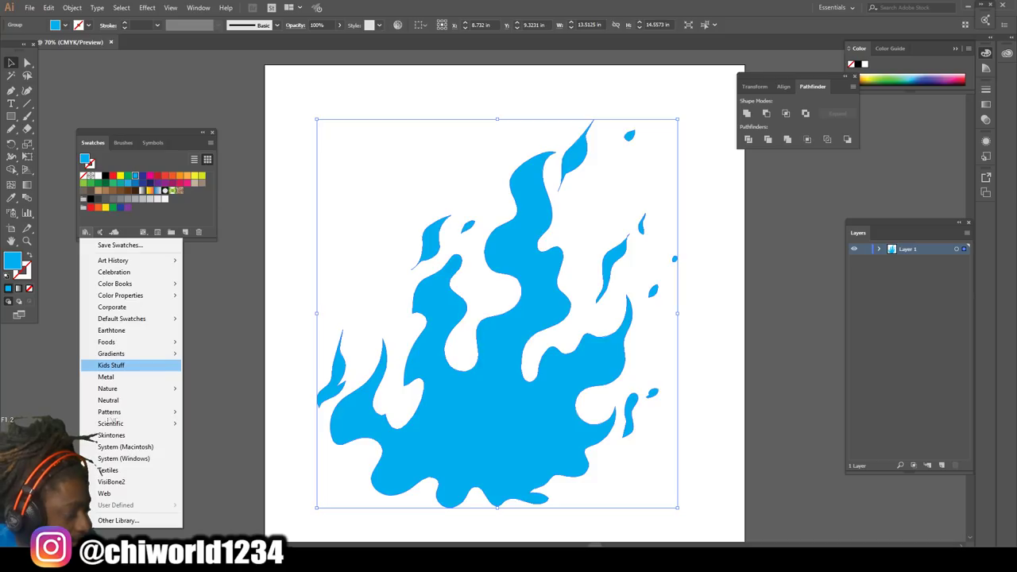
{"action": "mouse_move", "coordinate": [111, 353]}
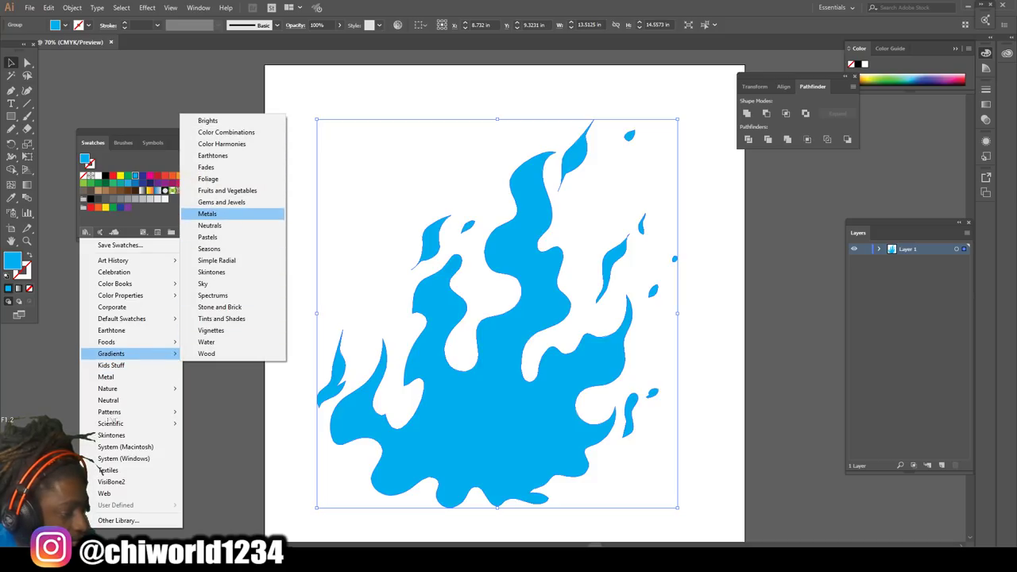
{"action": "left_click", "coordinate": [207, 213]}
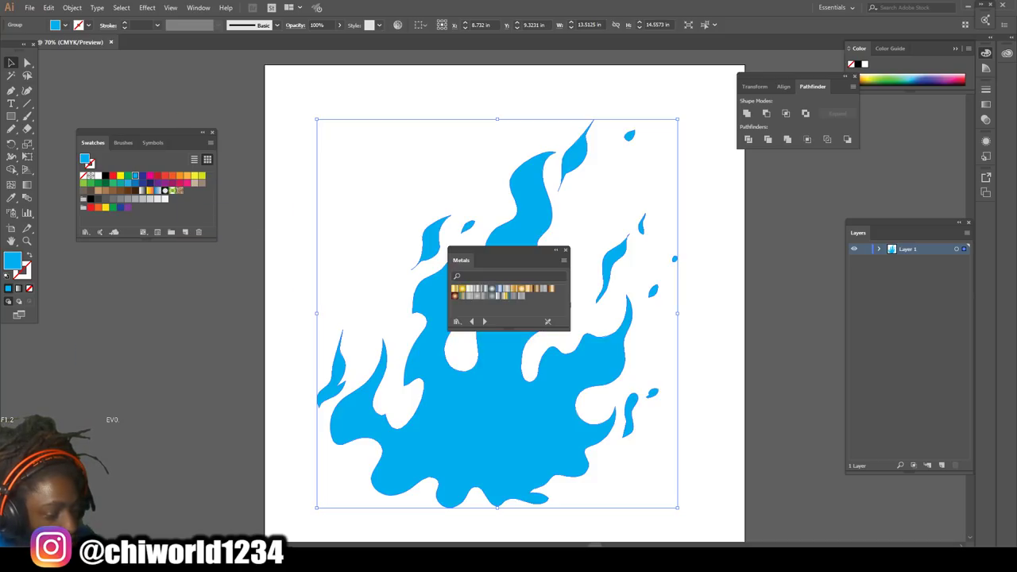
{"action": "left_click", "coordinate": [472, 321]}
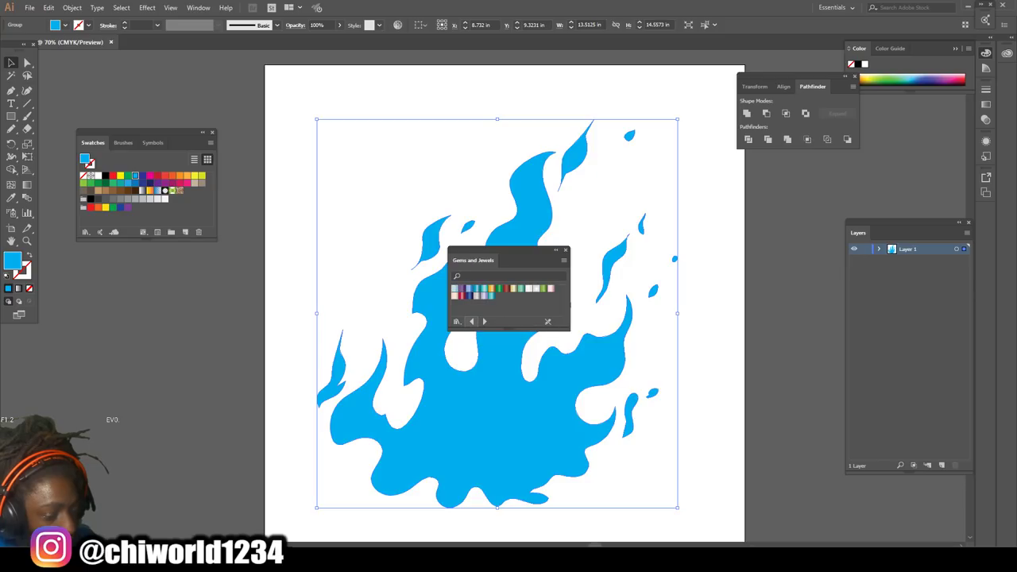
{"action": "left_click", "coordinate": [472, 321]}
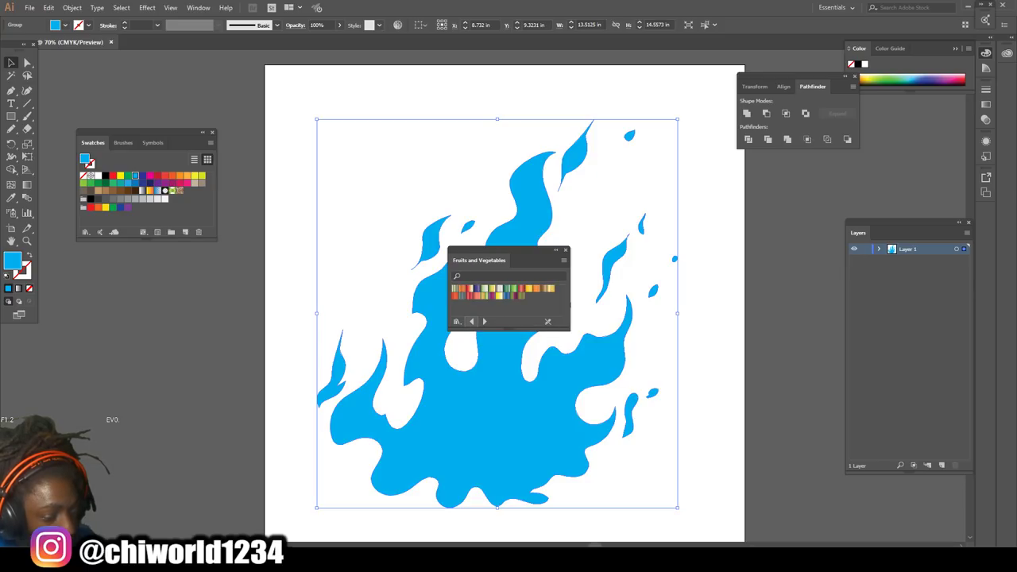
{"action": "left_click", "coordinate": [471, 321]}
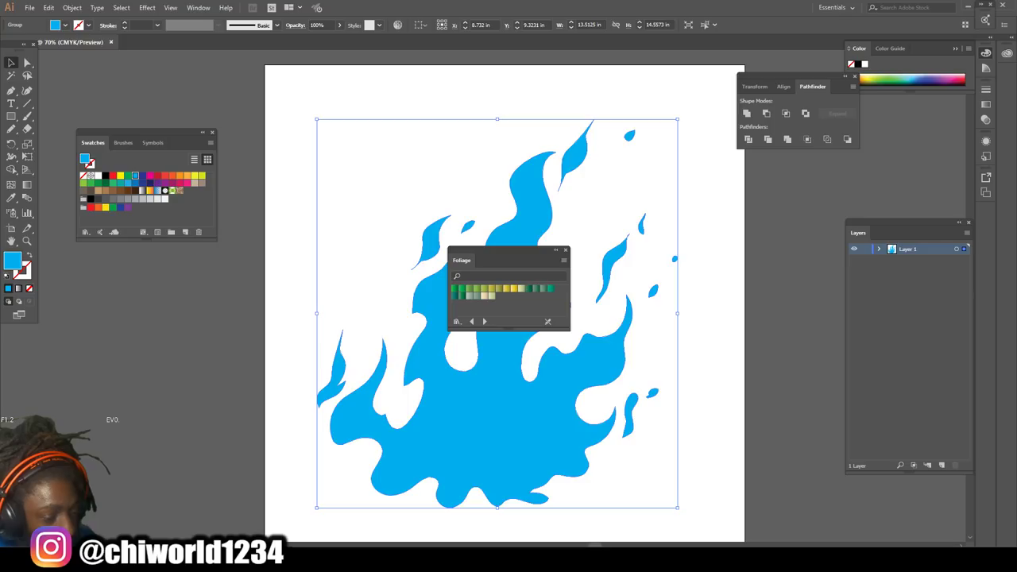
{"action": "left_click", "coordinate": [492, 288]}
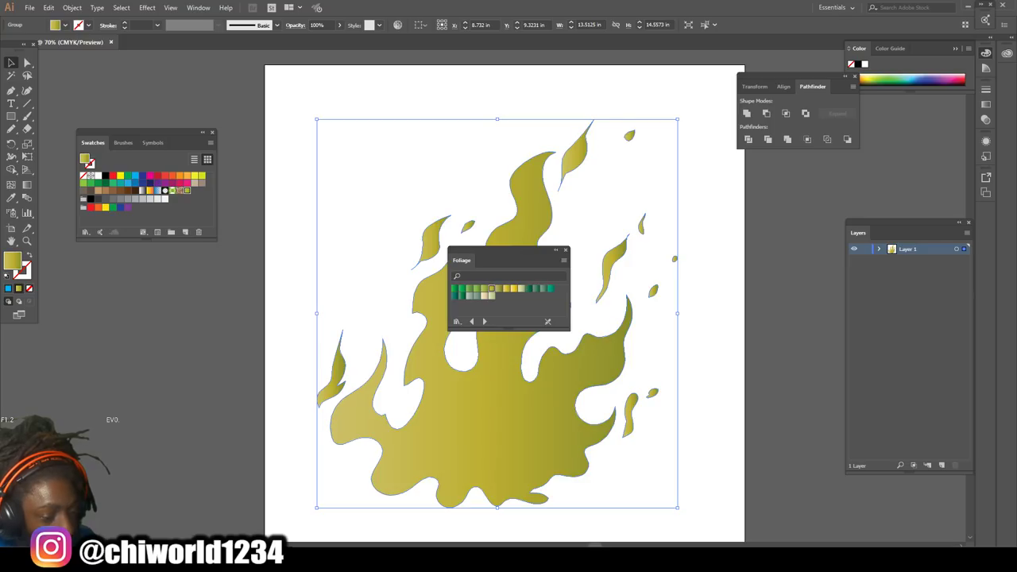
{"action": "left_click_drag", "start_coordinate": [500, 250], "coordinate": [178, 256]}
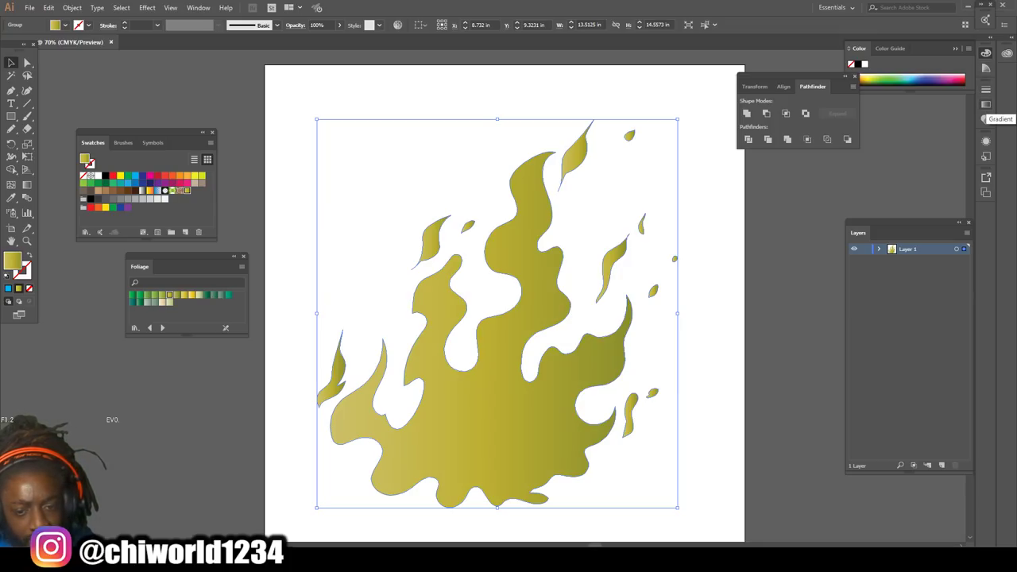
Delete the gradient's middle colour stop and change the end stop to orange-red with C 0% and M 79%.
{"action": "left_click", "coordinate": [985, 104]}
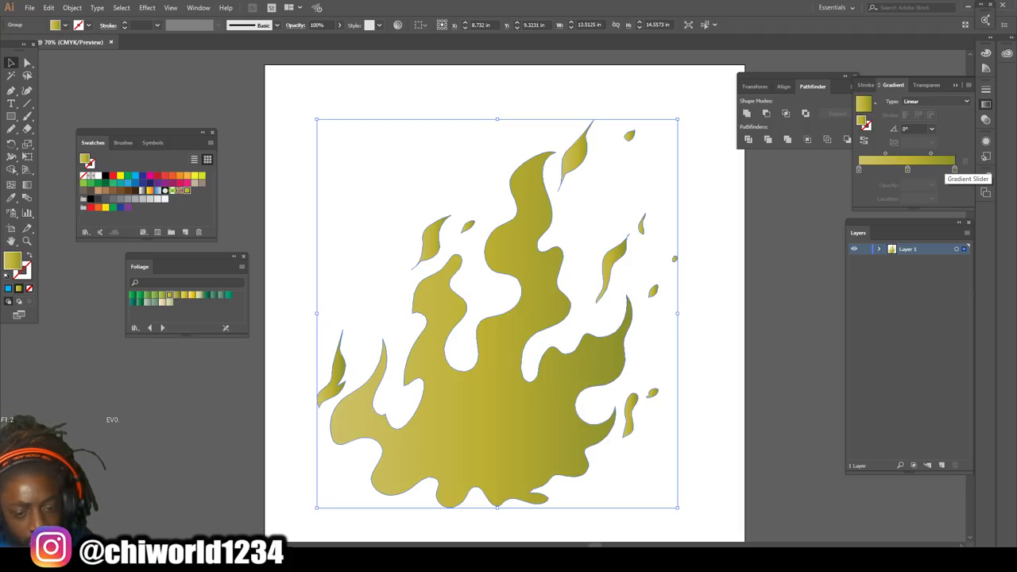
{"action": "left_click", "coordinate": [907, 169]}
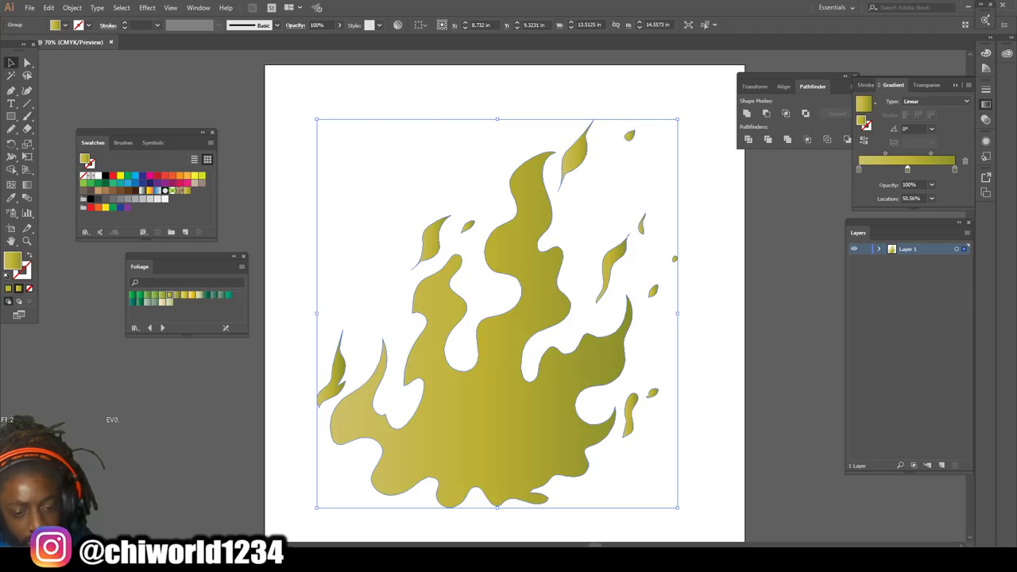
{"action": "left_click", "coordinate": [965, 162]}
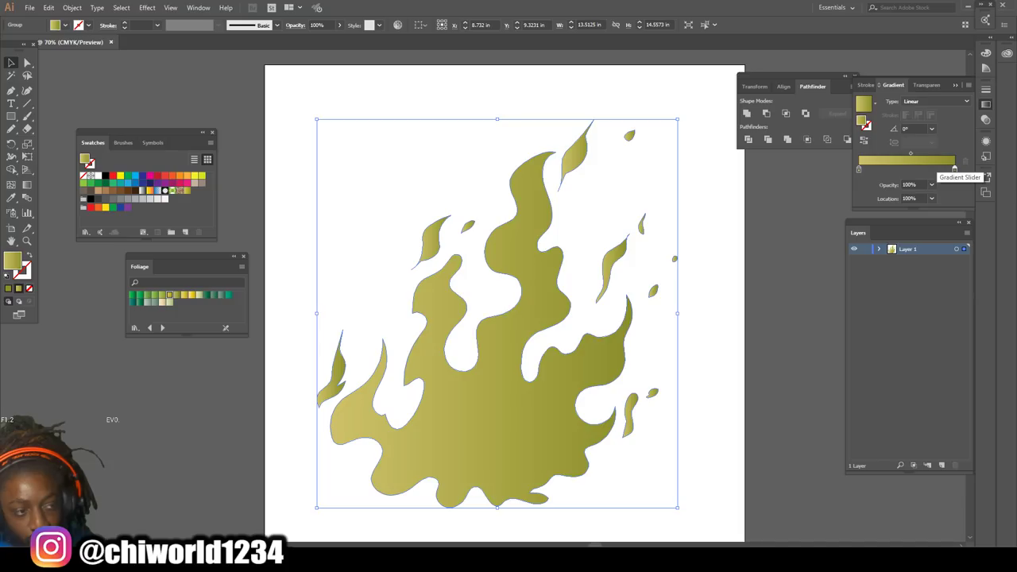
{"action": "double_click", "coordinate": [954, 169]}
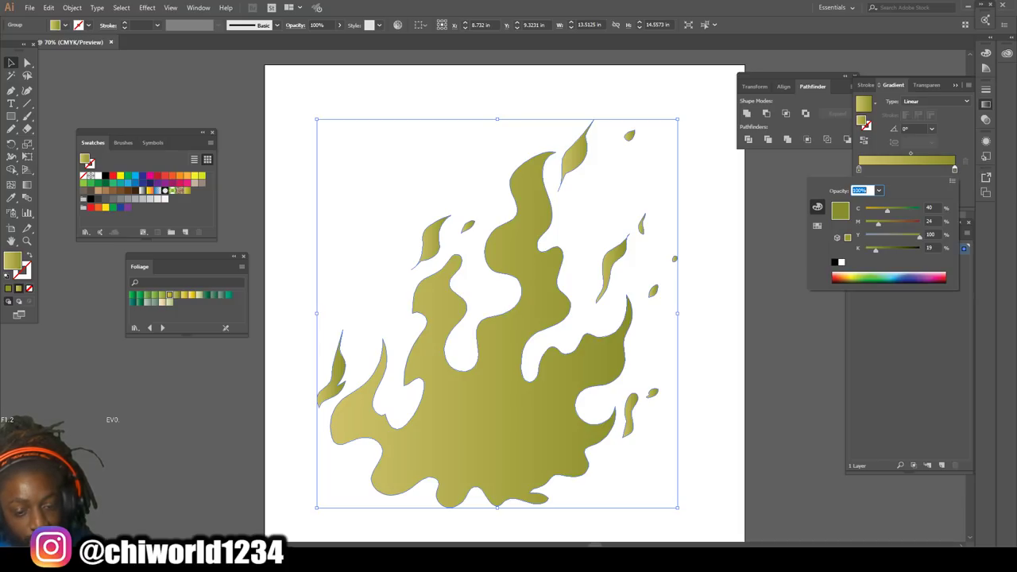
{"action": "left_click_drag", "start_coordinate": [877, 224], "coordinate": [908, 225]}
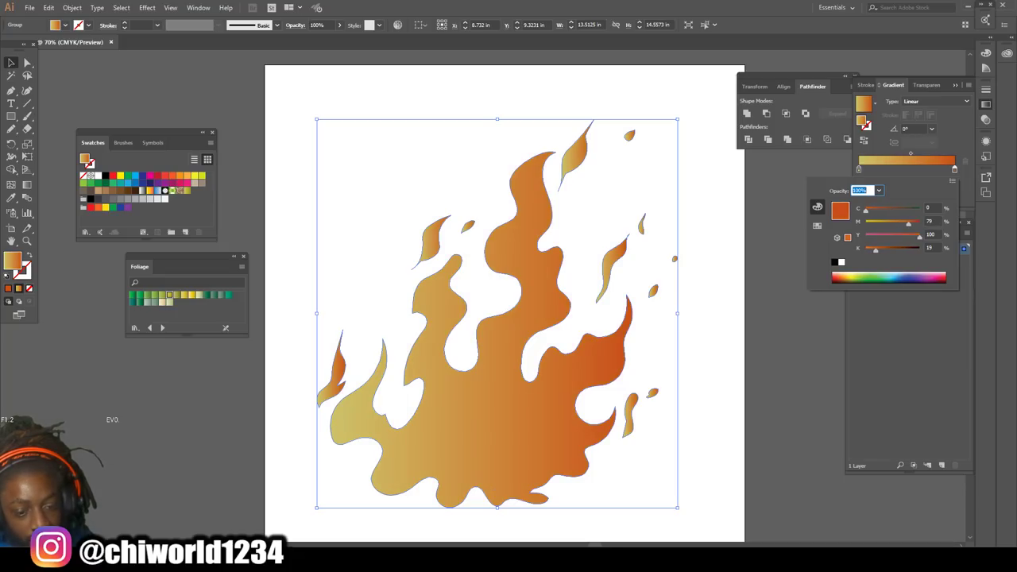
Change the gradient's start stop to bright yellow with C 10%, M 0%, Y 100% and K 0%.
{"action": "left_click", "coordinate": [858, 169]}
{"action": "double_click", "coordinate": [858, 169]}
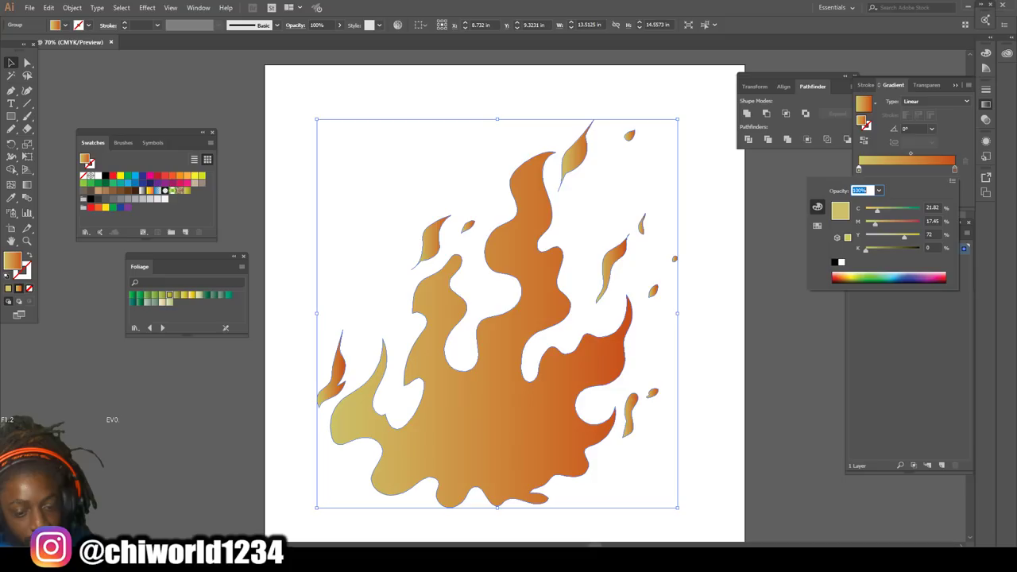
{"action": "left_click_drag", "start_coordinate": [916, 237], "coordinate": [871, 210]}
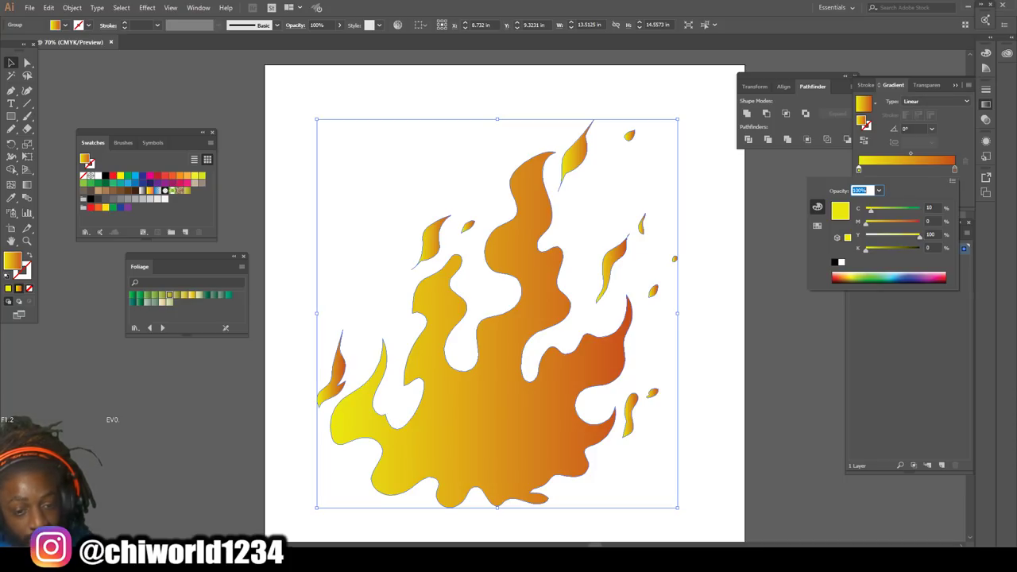
Set the linear gradient's angle to 113° and shift its midpoint toward the yellow end to 33.78%.
{"action": "left_click", "coordinate": [908, 129]}
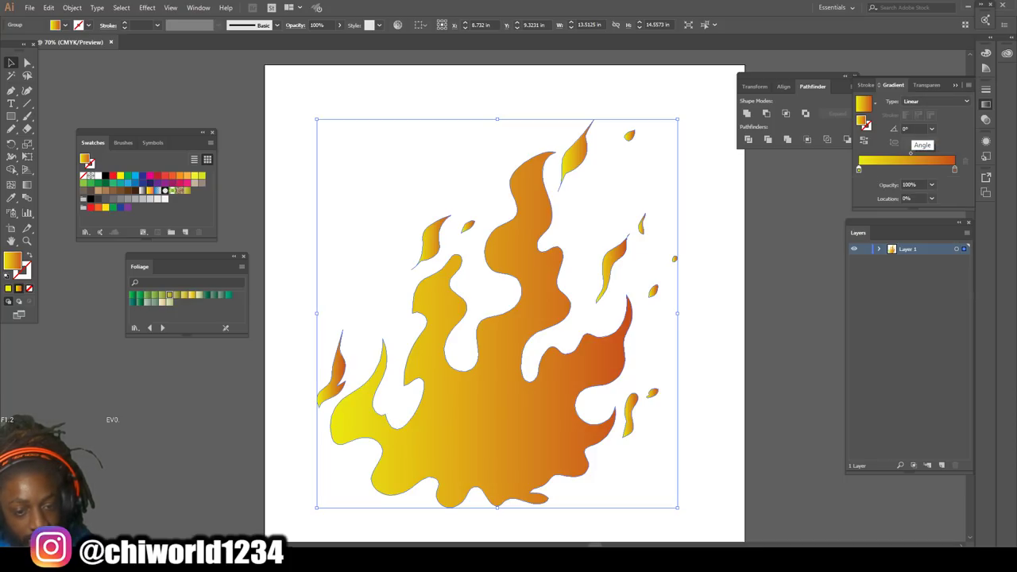
{"action": "left_click", "coordinate": [911, 130]}
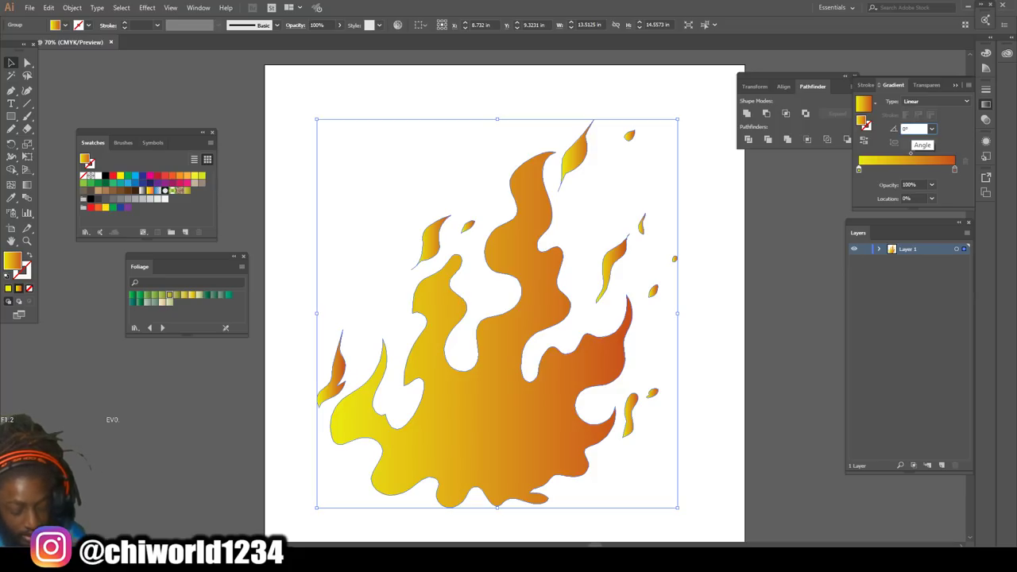
{"action": "key", "text": "Down"}
{"action": "key", "text": "Down"}
{"action": "key", "text": "Down"}
{"action": "key", "text": "Down"}
{"action": "key", "text": "Down"}
{"action": "key", "text": "Down"}
{"action": "key", "text": "Down"}
{"action": "key", "text": "Down"}
{"action": "key", "text": "Down"}
{"action": "key", "text": "Down"}
{"action": "key", "text": "Down"}
{"action": "key", "text": "Down"}
{"action": "key", "text": "Down"}
{"action": "key", "text": "Down"}
{"action": "key", "text": "Down"}
{"action": "key", "text": "Down"}
{"action": "key", "text": "Down"}
{"action": "key", "text": "Down"}
{"action": "key", "text": "Down"}
{"action": "key", "text": "Down"}
{"action": "key", "text": "Down"}
{"action": "key", "text": "Down"}
{"action": "key", "text": "Down"}
{"action": "key", "text": "Down"}
{"action": "key", "text": "Down"}
{"action": "key", "text": "Down"}
{"action": "key", "text": "Down"}
{"action": "key", "text": "Down"}
{"action": "key", "text": "Down"}
{"action": "key", "text": "Down"}
{"action": "key", "text": "Down"}
{"action": "key", "text": "Down"}
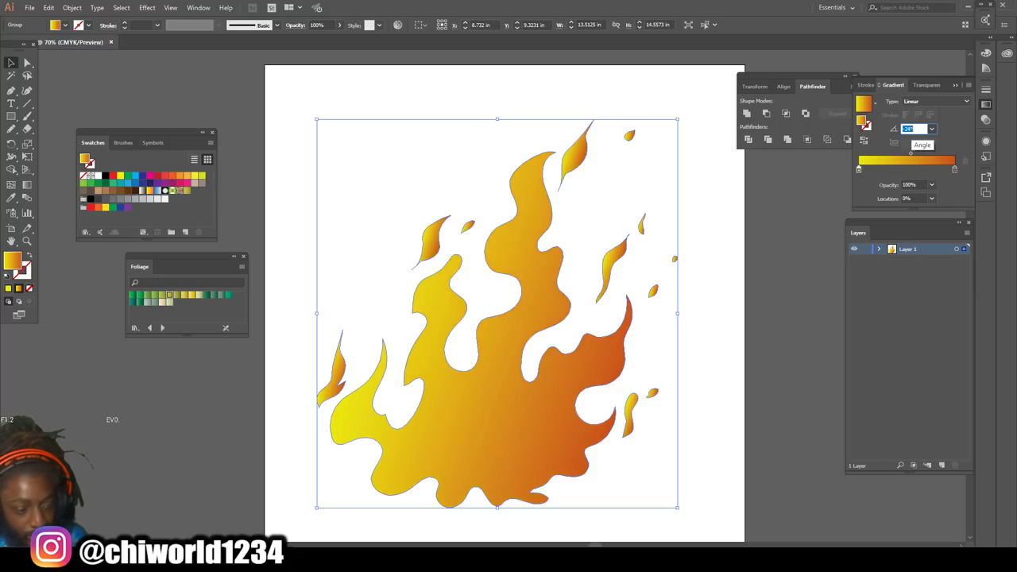
{"action": "scroll", "coordinate": [912, 129], "scroll_direction": "down", "scroll_amount": 6}
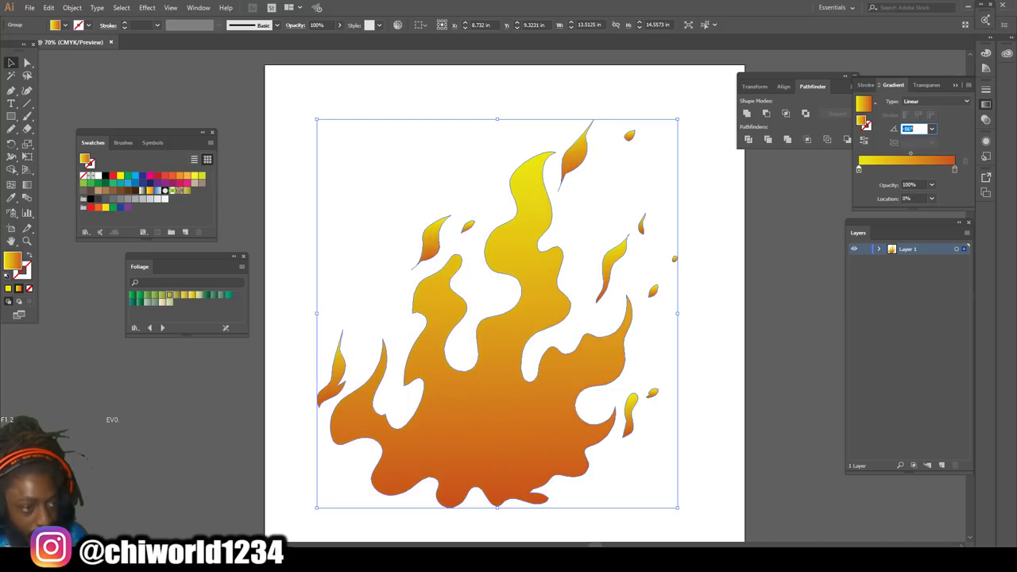
{"action": "key", "text": "Up"}
{"action": "key", "text": "Up"}
{"action": "key", "text": "Up"}
{"action": "key", "text": "Up"}
{"action": "key", "text": "Up"}
{"action": "key", "text": "Up"}
{"action": "key", "text": "Up"}
{"action": "key", "text": "Up"}
{"action": "key", "text": "Up"}
{"action": "key", "text": "Up"}
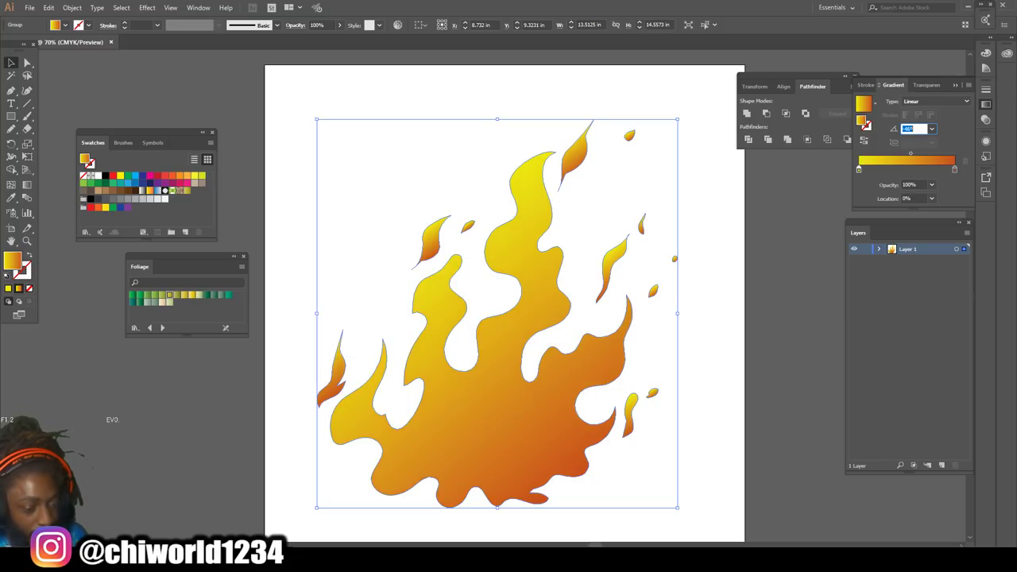
{"action": "scroll", "coordinate": [912, 130], "scroll_direction": "down", "scroll_amount": 5}
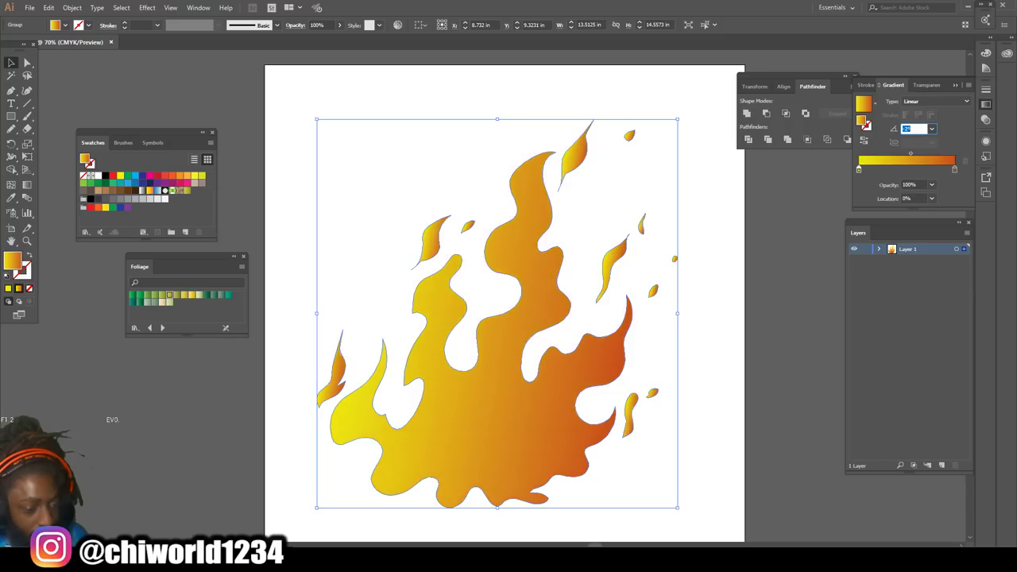
{"action": "scroll", "coordinate": [912, 129], "scroll_direction": "down", "scroll_amount": 3}
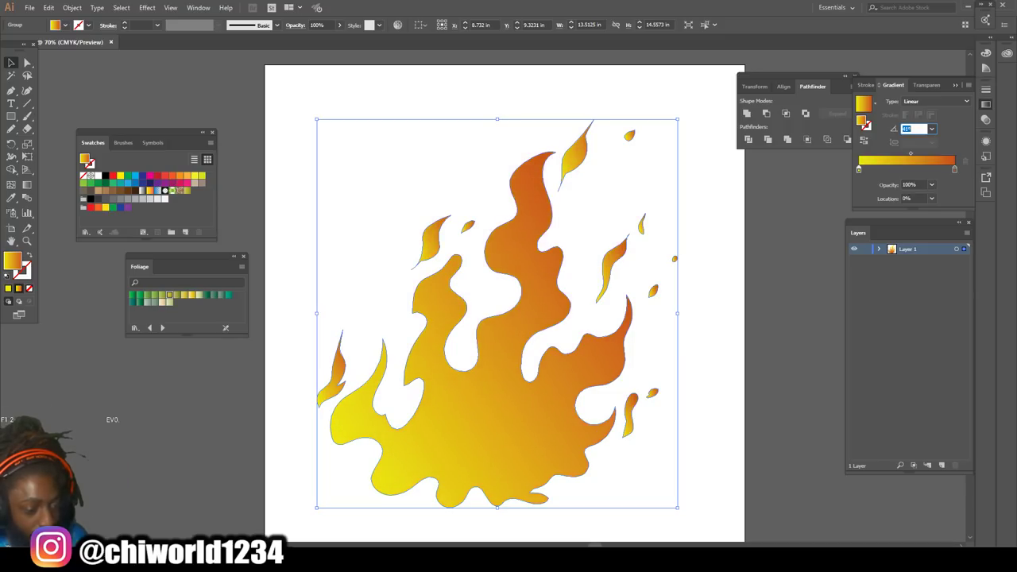
{"action": "scroll", "coordinate": [911, 129], "scroll_direction": "down", "scroll_amount": 2}
{"action": "scroll", "coordinate": [912, 129], "scroll_direction": "down", "scroll_amount": 1}
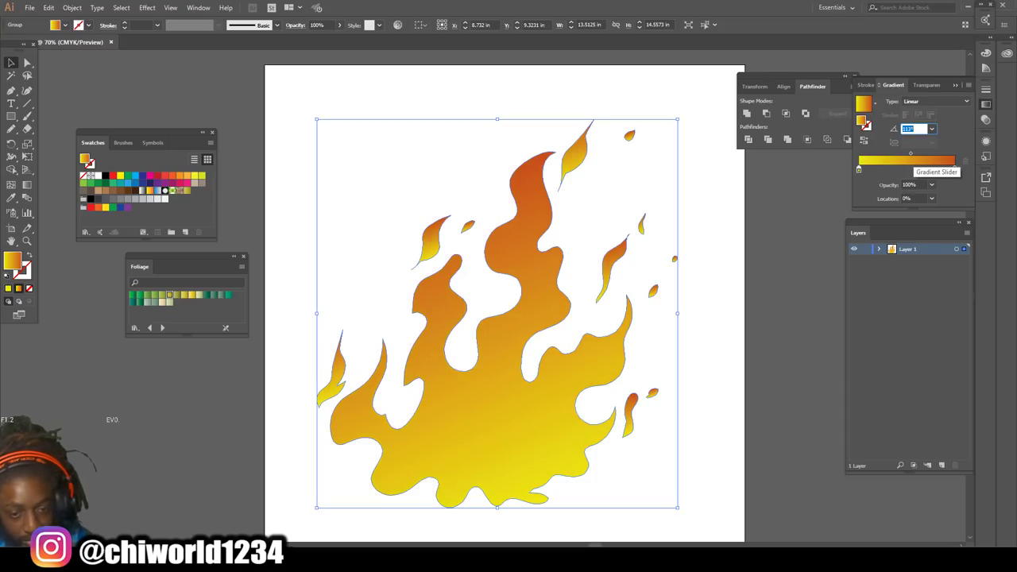
{"action": "left_click_drag", "start_coordinate": [910, 153], "coordinate": [890, 152]}
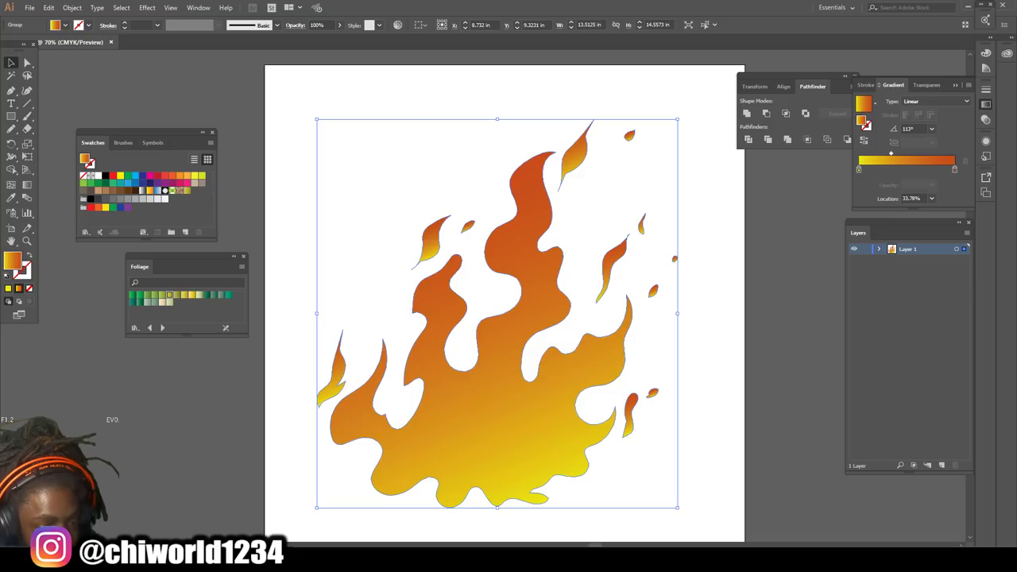
Lock the flame's layer and create a new layer above it for drawing with a magenta fill.
{"action": "key", "text": "ctrl+shift+a"}
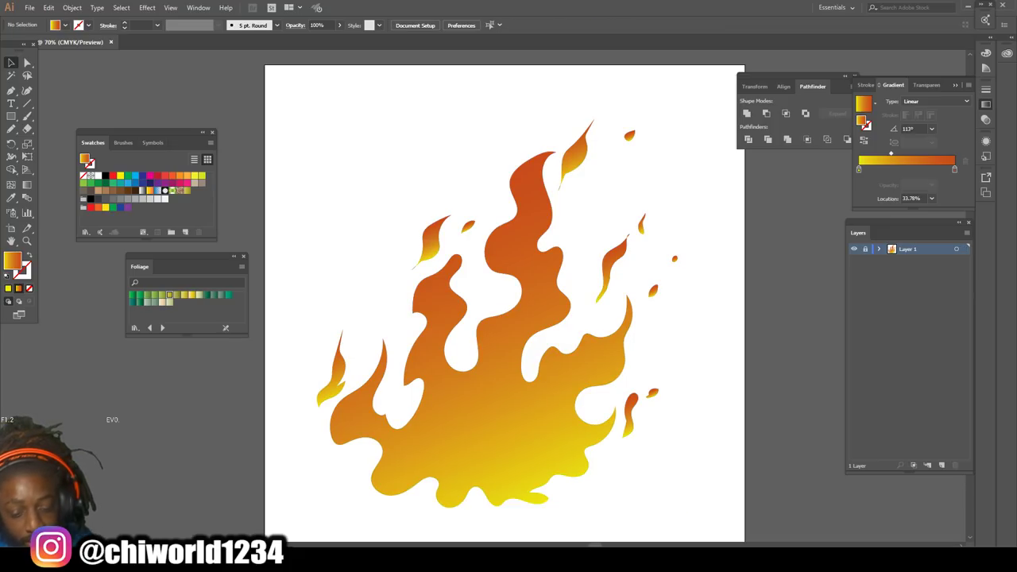
{"action": "left_click", "coordinate": [942, 464]}
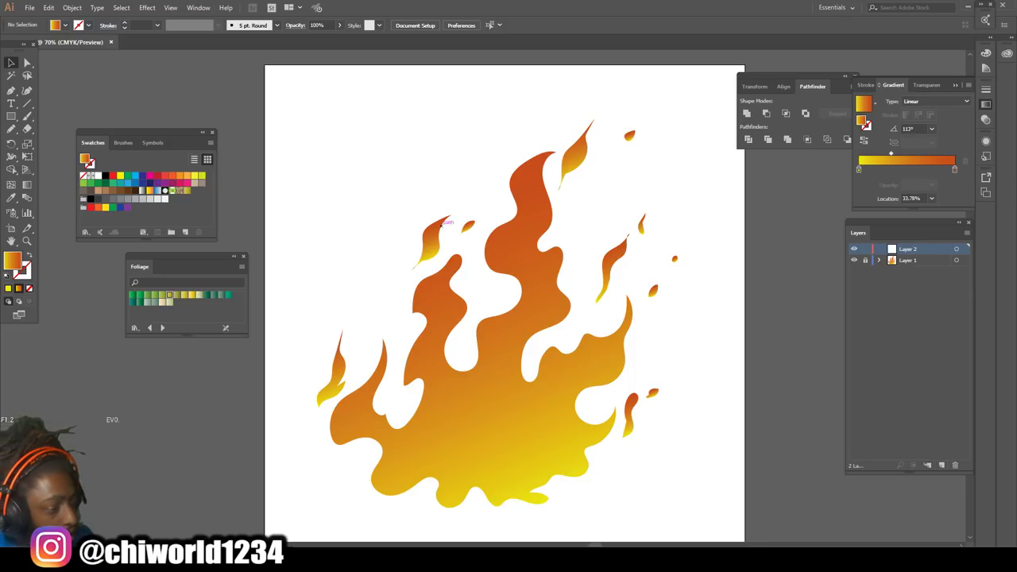
{"action": "left_click", "coordinate": [150, 175]}
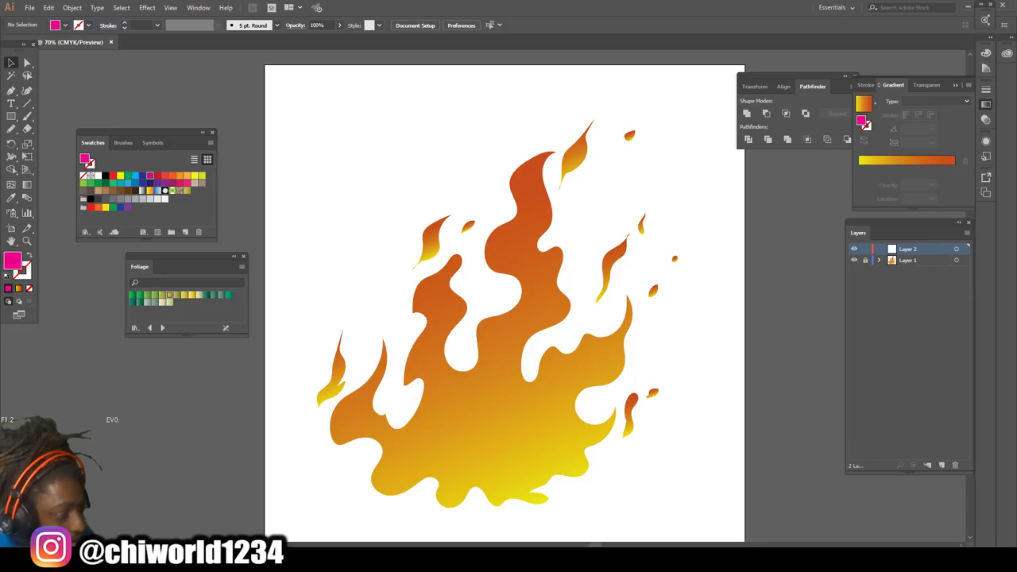
Draw a large, jagged magenta inner flame with the Pencil tool inside the lower body of the orange flame.
{"action": "key", "text": "n"}
{"action": "scroll", "coordinate": [505, 295], "scroll_direction": "down", "scroll_amount": 2}
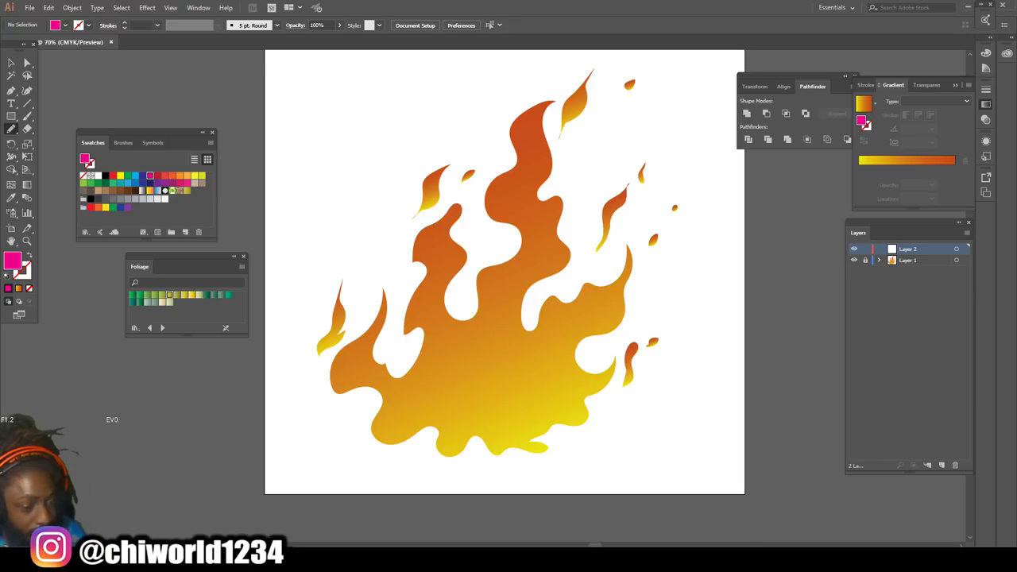
{"action": "scroll", "coordinate": [505, 296], "scroll_direction": "up", "scroll_amount": 3}
{"action": "key", "text": "ctrl+plus"}
{"action": "scroll", "coordinate": [505, 295], "scroll_direction": "down", "scroll_amount": 1}
{"action": "key", "text": "ctrl+minus"}
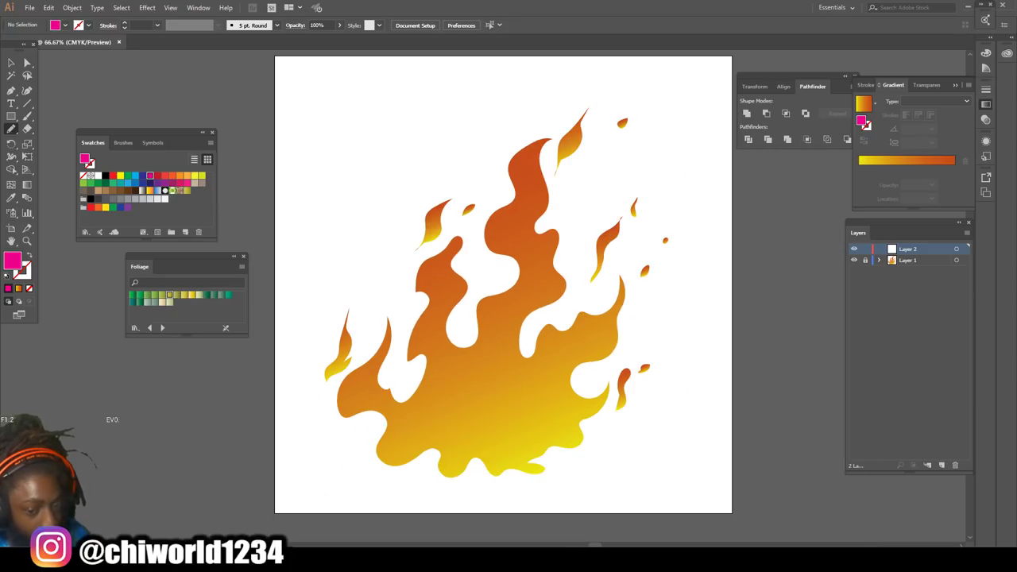
{"action": "scroll", "coordinate": [504, 297], "scroll_direction": "up", "scroll_amount": 1}
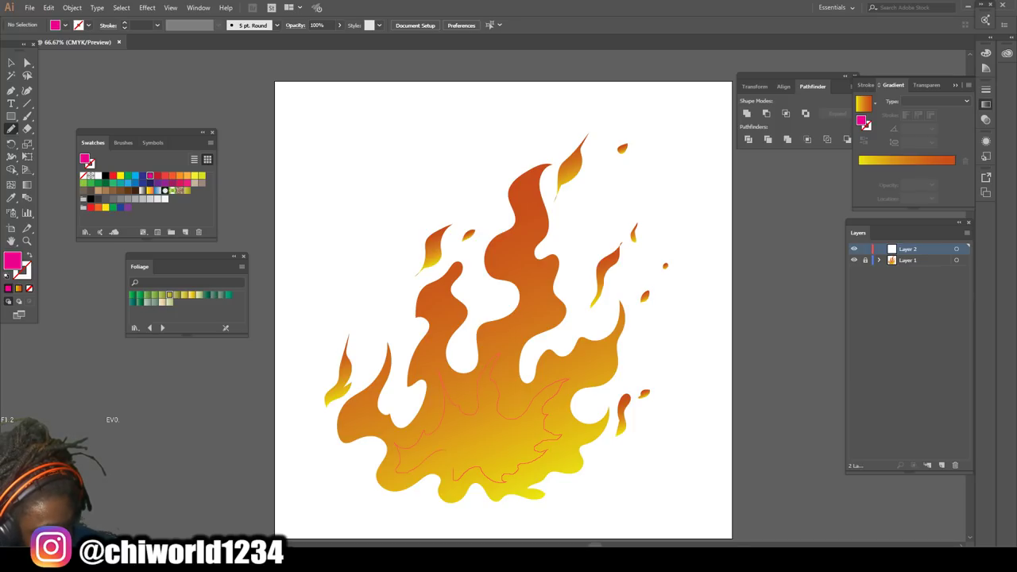
{"action": "left_click_drag", "start_coordinate": [453, 469], "coordinate": [448, 467]}
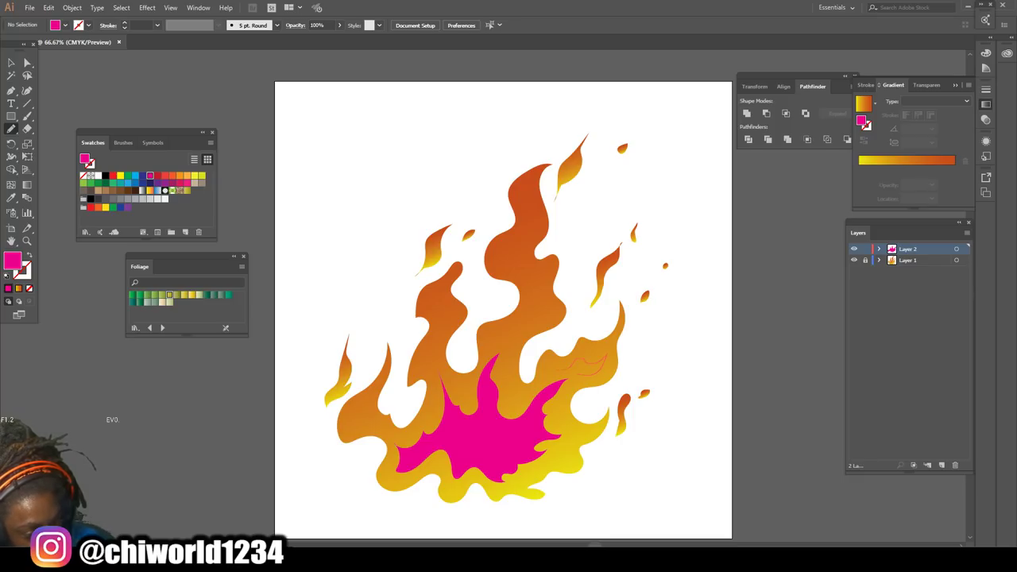
Draw a small magenta wisp in the right branch and two extra tongues along the inner flame's left side.
{"action": "left_click_drag", "start_coordinate": [576, 375], "coordinate": [570, 374]}
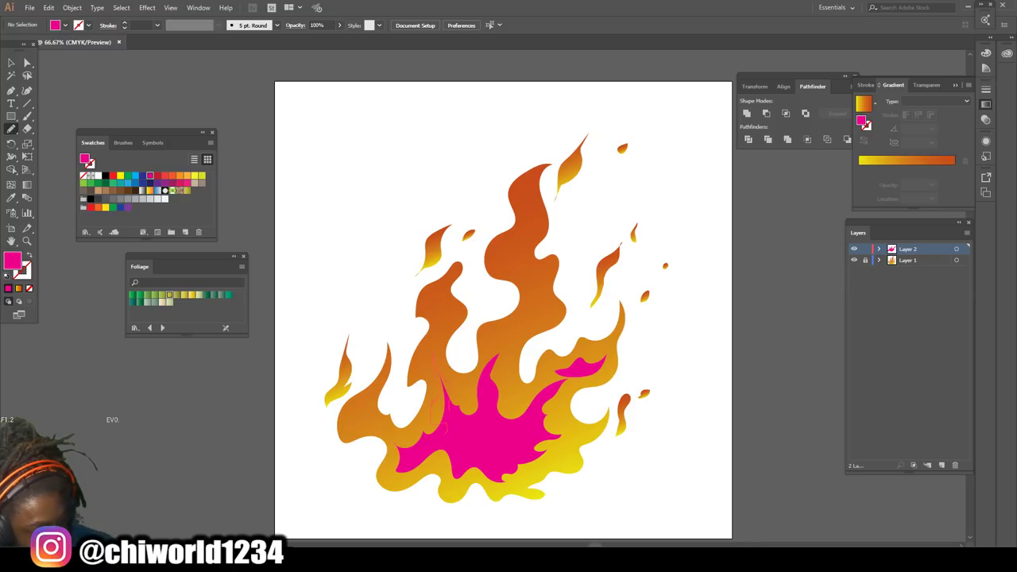
{"action": "left_click_drag", "start_coordinate": [443, 433], "coordinate": [448, 414]}
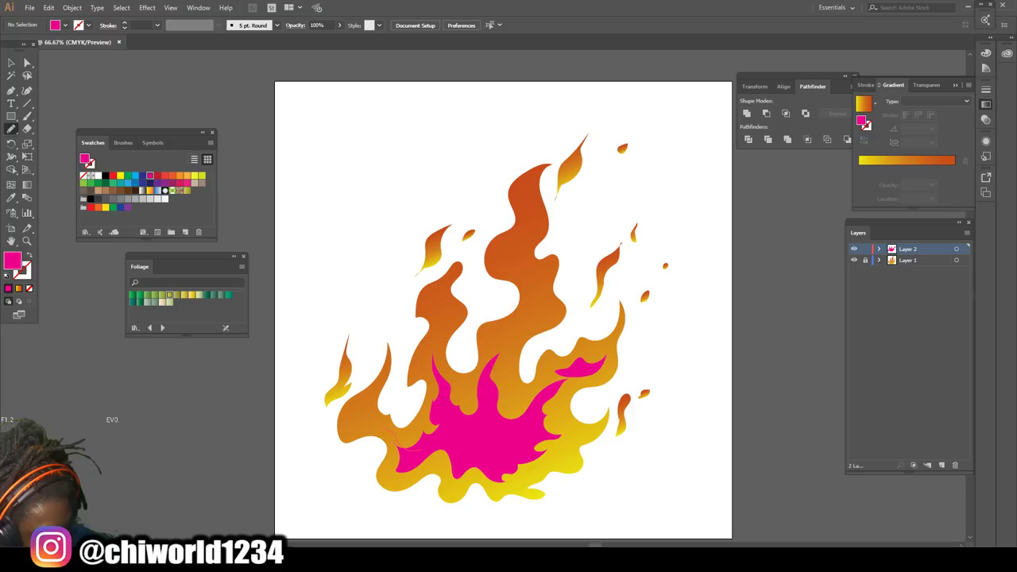
{"action": "left_click_drag", "start_coordinate": [420, 433], "coordinate": [389, 467]}
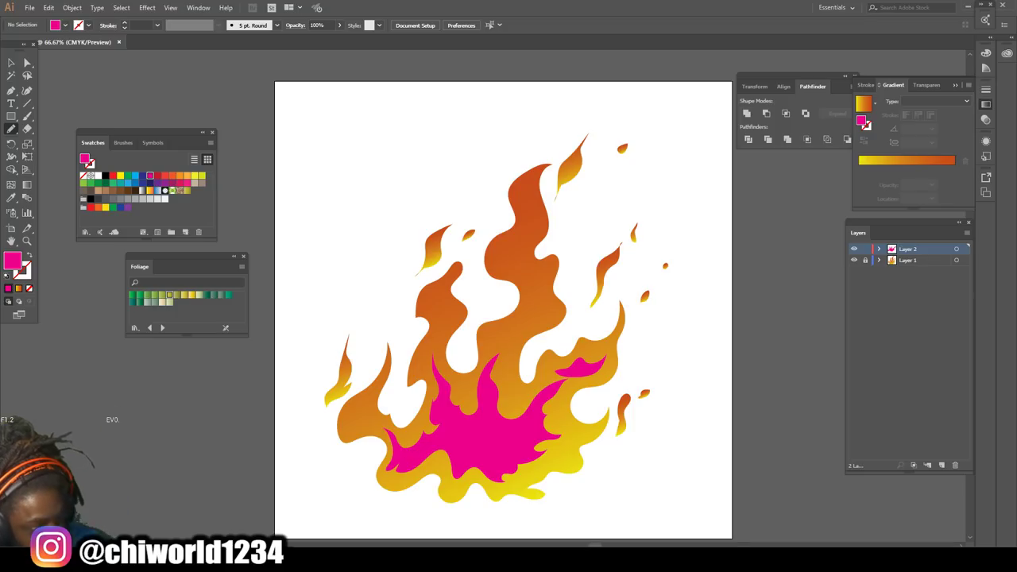
Add a short tongue and a gap filler between the inner flame's left and middle tongues, and widen its right side with jagged lobes.
{"action": "key", "text": "ctrl+equal"}
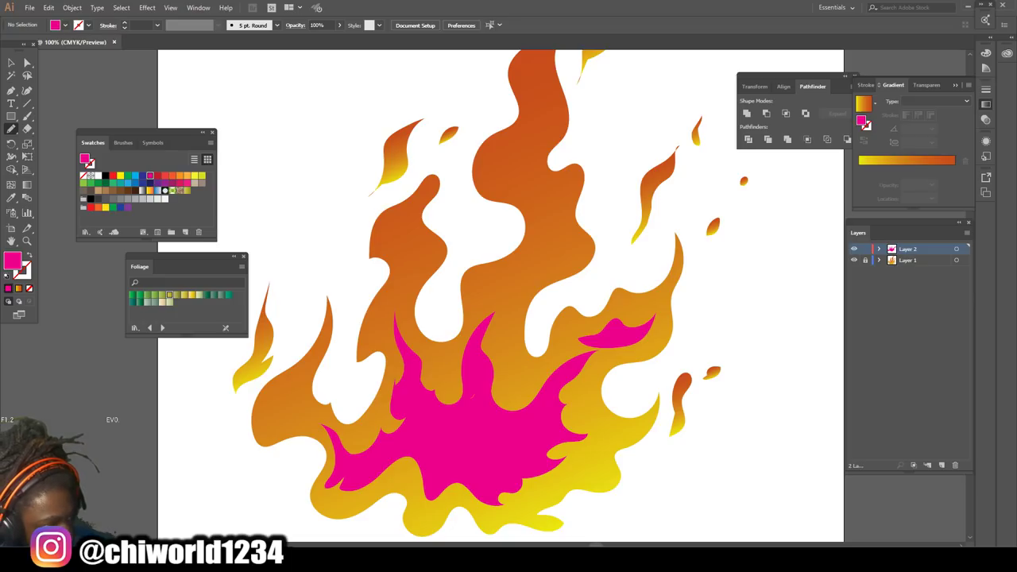
{"action": "left_click_drag", "start_coordinate": [430, 359], "coordinate": [412, 397]}
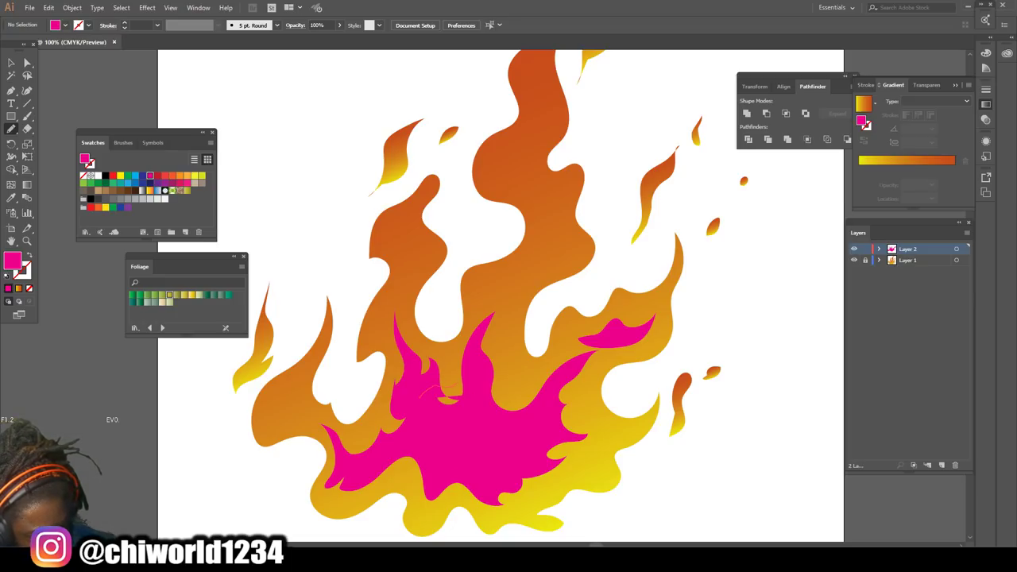
{"action": "left_click_drag", "start_coordinate": [421, 407], "coordinate": [420, 400]}
{"action": "mouse_move", "coordinate": [503, 458]}
{"action": "left_mouse_down"}
{"action": "mouse_move", "coordinate": [559, 469]}
{"action": "mouse_move", "coordinate": [620, 430]}
{"action": "mouse_move", "coordinate": [584, 401]}
{"action": "mouse_move", "coordinate": [506, 461]}
{"action": "left_mouse_up"}
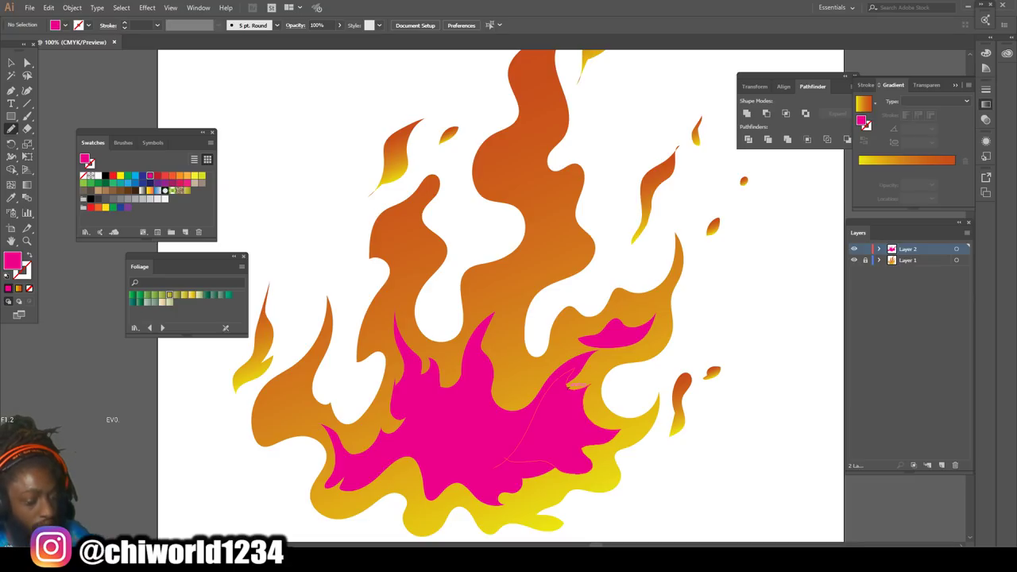
Draw a tall, curved magenta tongue beside the inner flame's middle tongue, rising toward the central column.
{"action": "key", "text": "ctrl+minus"}
{"action": "key", "text": "ctrl+minus"}
{"action": "key", "text": "ctrl+plus"}
{"action": "key", "text": "ctrl+plus"}
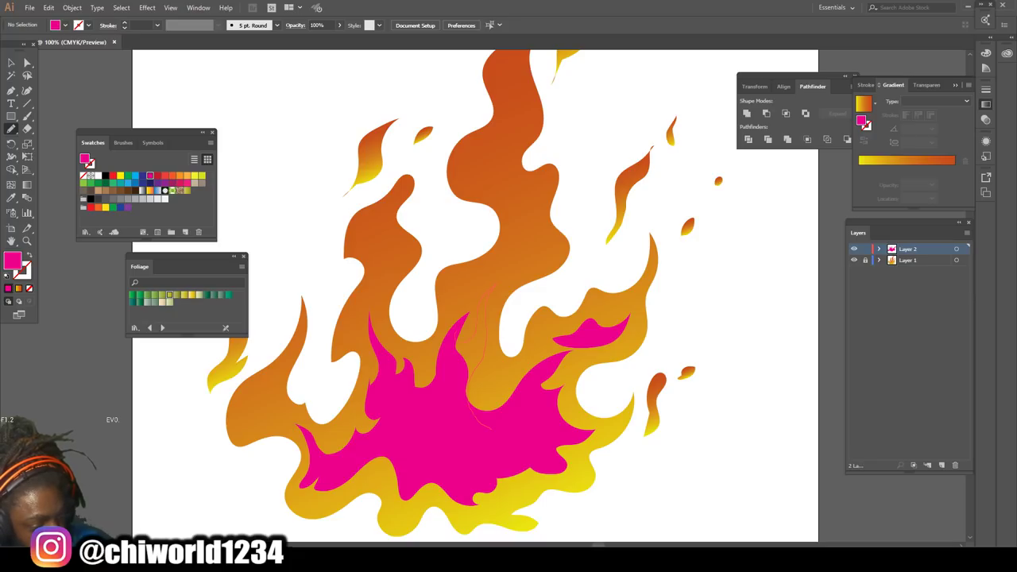
{"action": "mouse_move", "coordinate": [491, 429]}
{"action": "left_mouse_down"}
{"action": "mouse_move", "coordinate": [445, 350]}
{"action": "mouse_move", "coordinate": [457, 342]}
{"action": "left_mouse_up"}
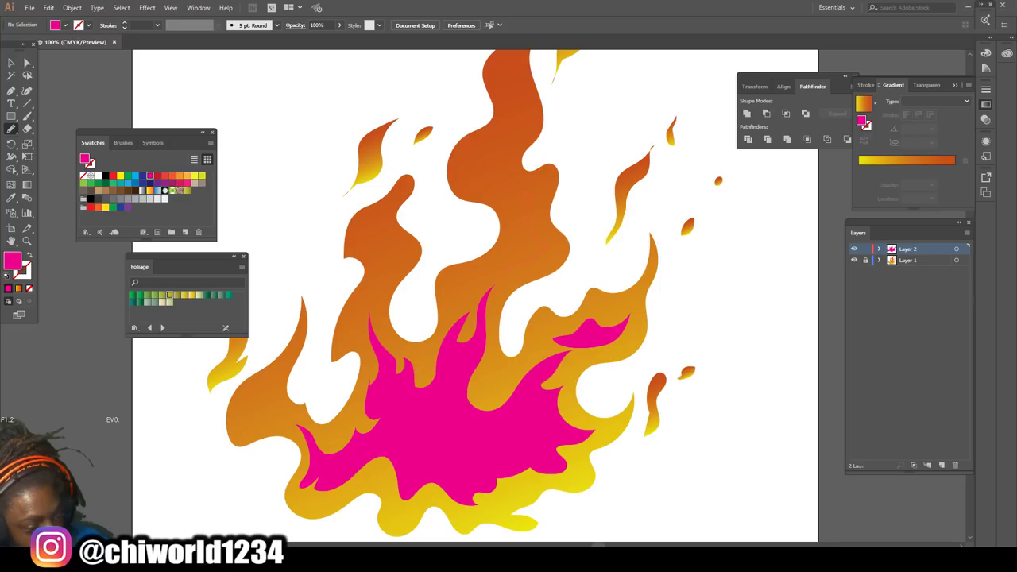
Draw separate magenta accents in the central column, the left column and the far-left branch of the flame.
{"action": "left_click_drag", "start_coordinate": [531, 216], "coordinate": [525, 193]}
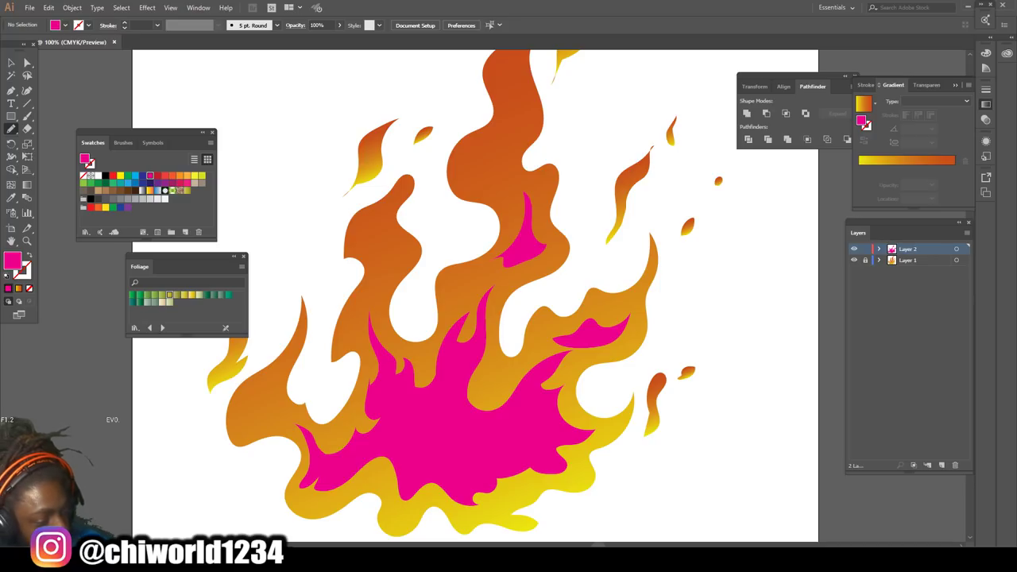
{"action": "left_click_drag", "start_coordinate": [386, 252], "coordinate": [370, 292]}
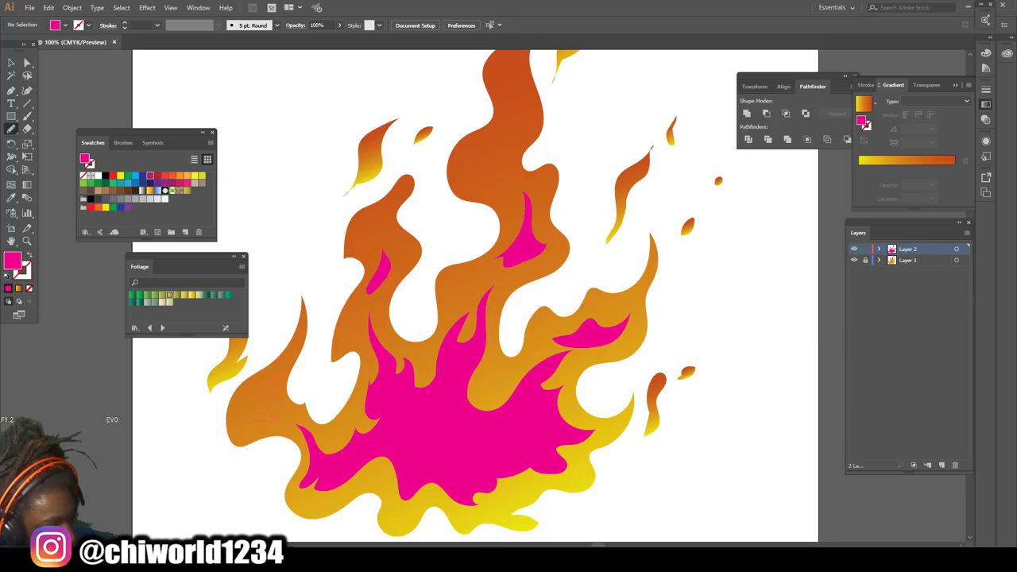
{"action": "left_click_drag", "start_coordinate": [256, 388], "coordinate": [286, 371]}
Draw a long, wavy magenta accent up the central column and a small teardrop near the flame's tip.
{"action": "scroll", "coordinate": [475, 295], "scroll_direction": "up", "scroll_amount": 2}
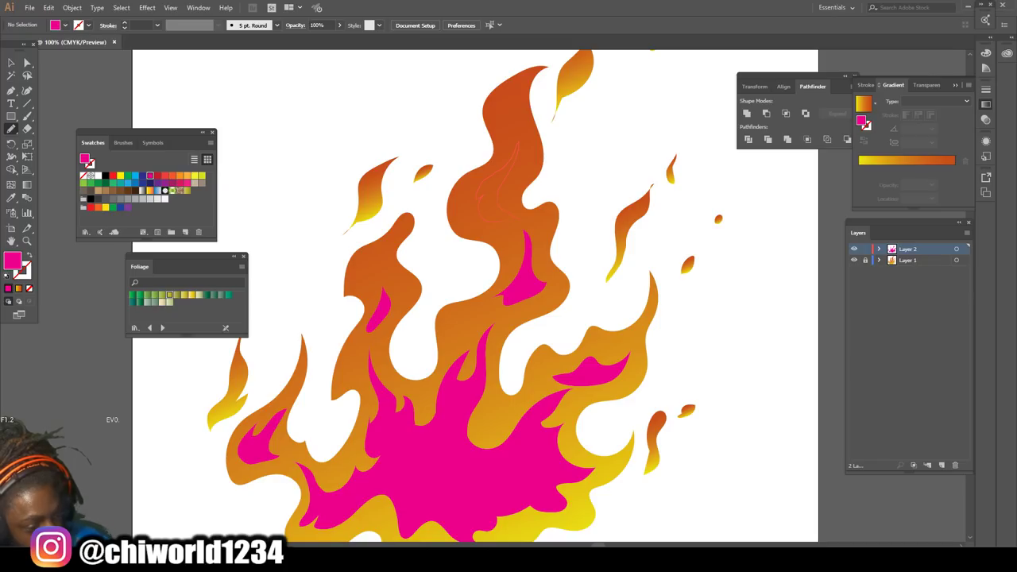
{"action": "left_click_drag", "start_coordinate": [481, 203], "coordinate": [508, 238]}
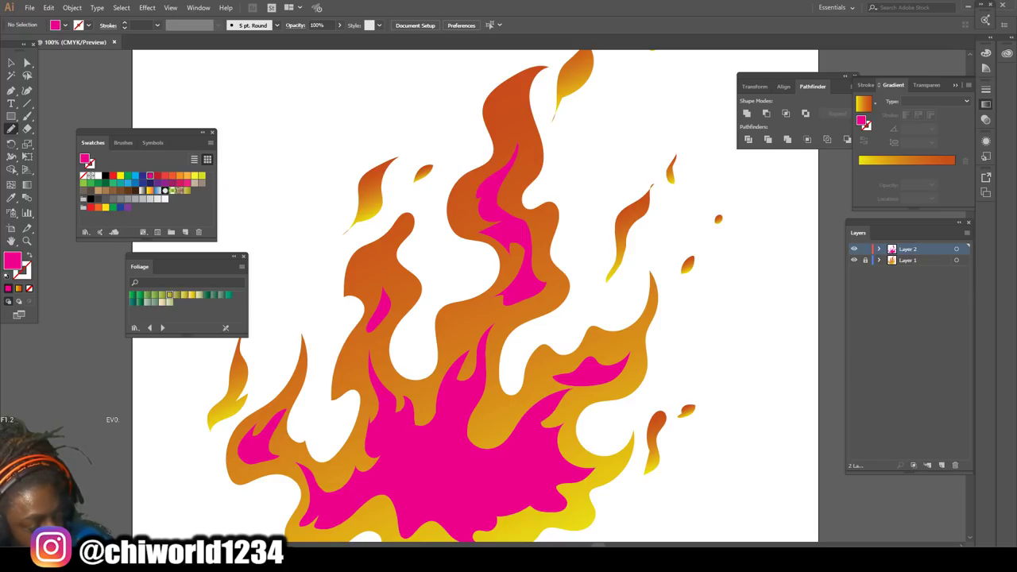
{"action": "left_click_drag", "start_coordinate": [508, 95], "coordinate": [503, 130]}
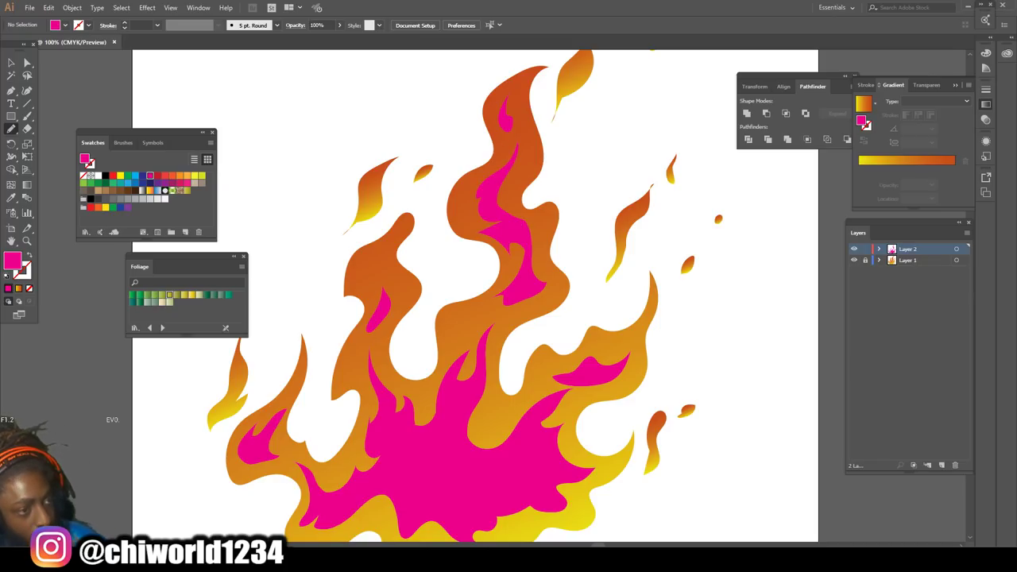
Select all the magenta inner-flame shapes on Layer 2 and combine them with Pathfinder Merge.
{"action": "key", "text": "ctrl+minus"}
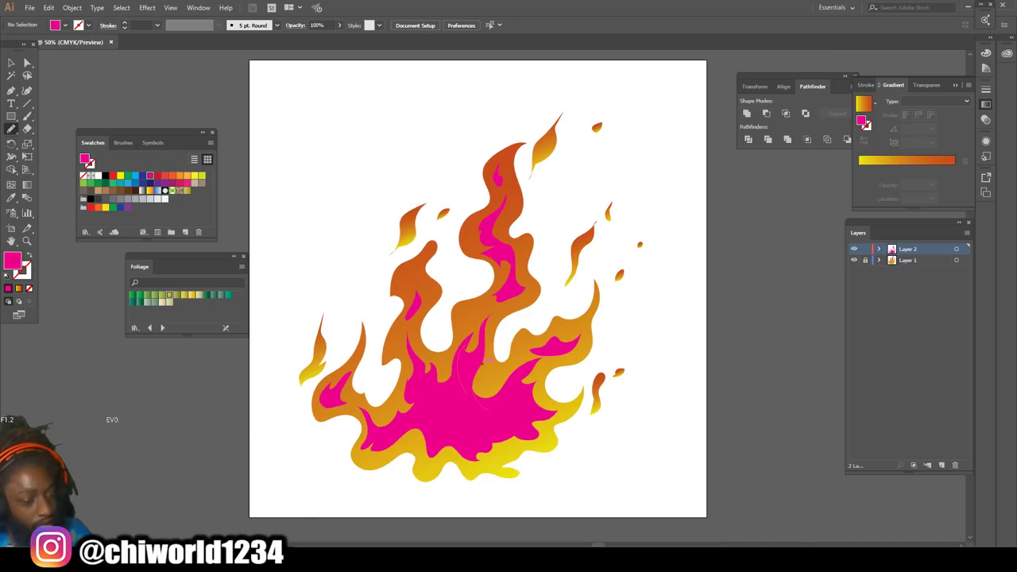
{"action": "key", "text": "ctrl+plus"}
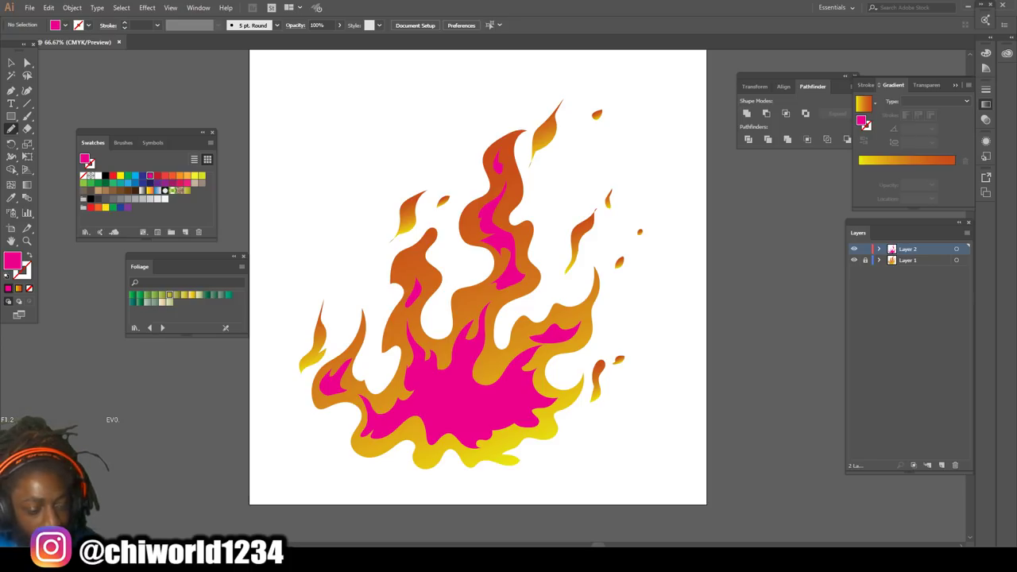
{"action": "left_click", "coordinate": [11, 62]}
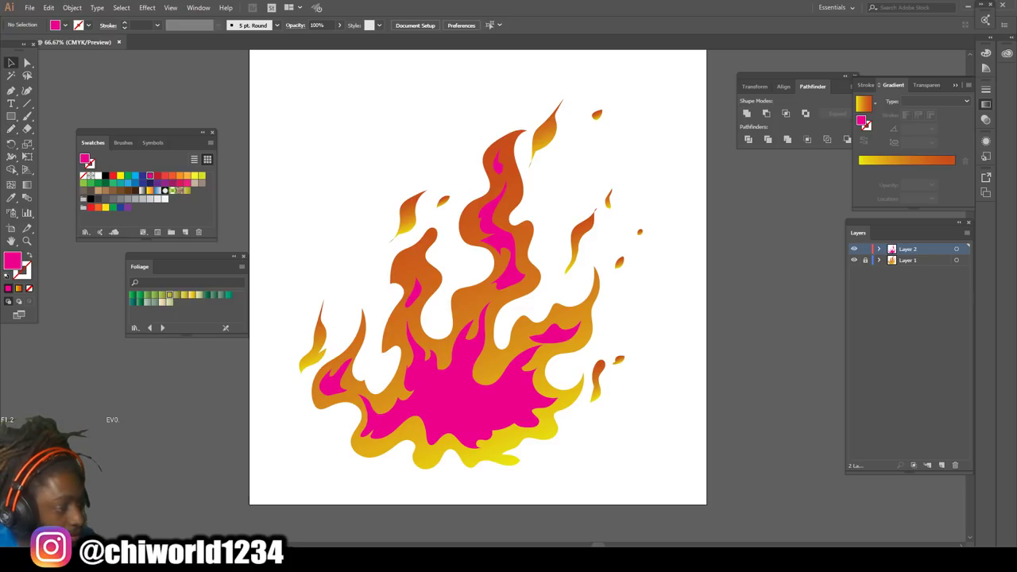
{"action": "left_click_drag", "start_coordinate": [276, 103], "coordinate": [698, 480]}
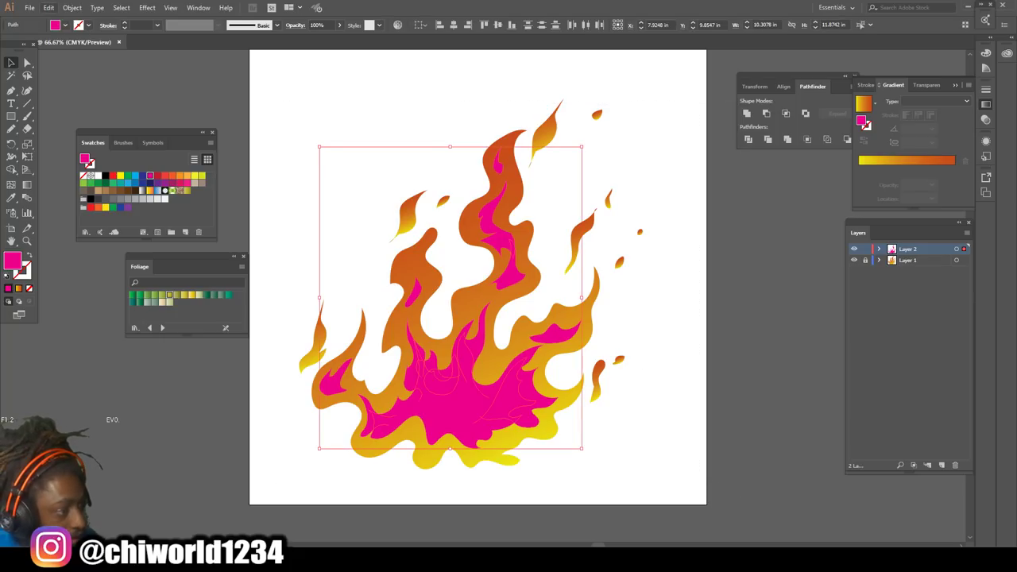
{"action": "left_click", "coordinate": [71, 7]}
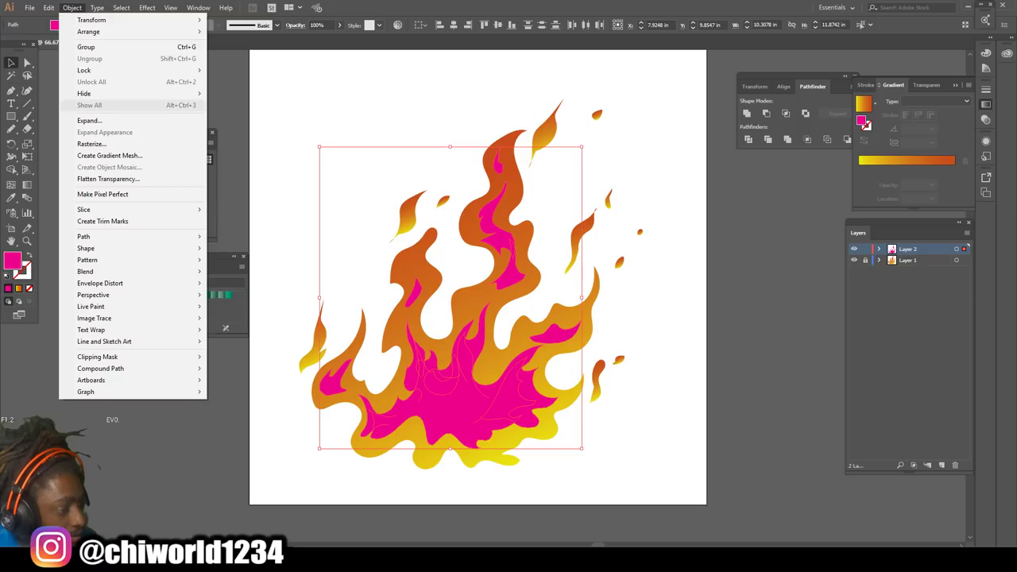
{"action": "left_click", "coordinate": [89, 121]}
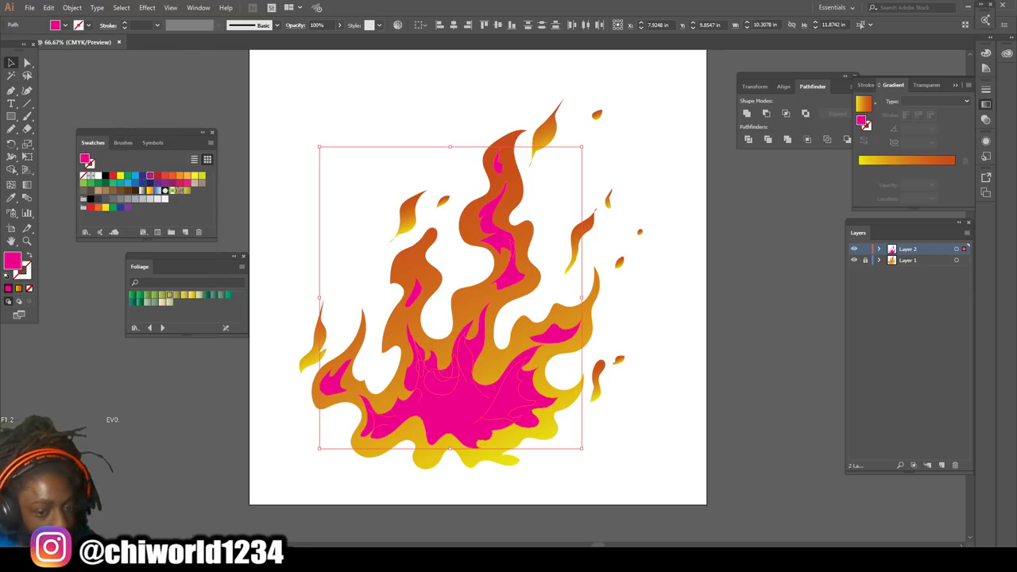
{"action": "left_click", "coordinate": [787, 139]}
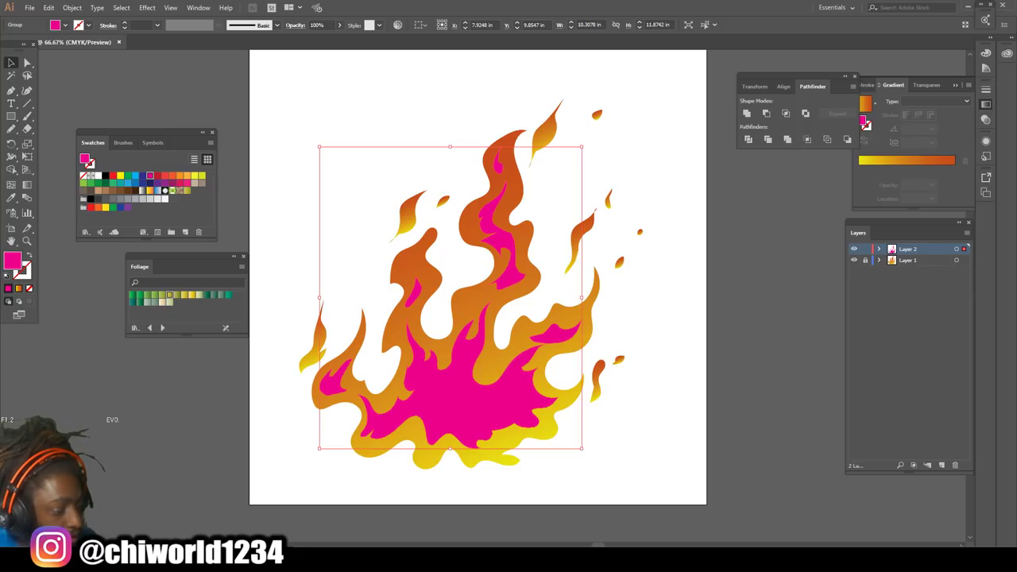
Fill the merged shapes with a green Foliage gradient, remove its first stop and move the middle stop to 0%.
{"action": "left_click", "coordinate": [147, 294]}
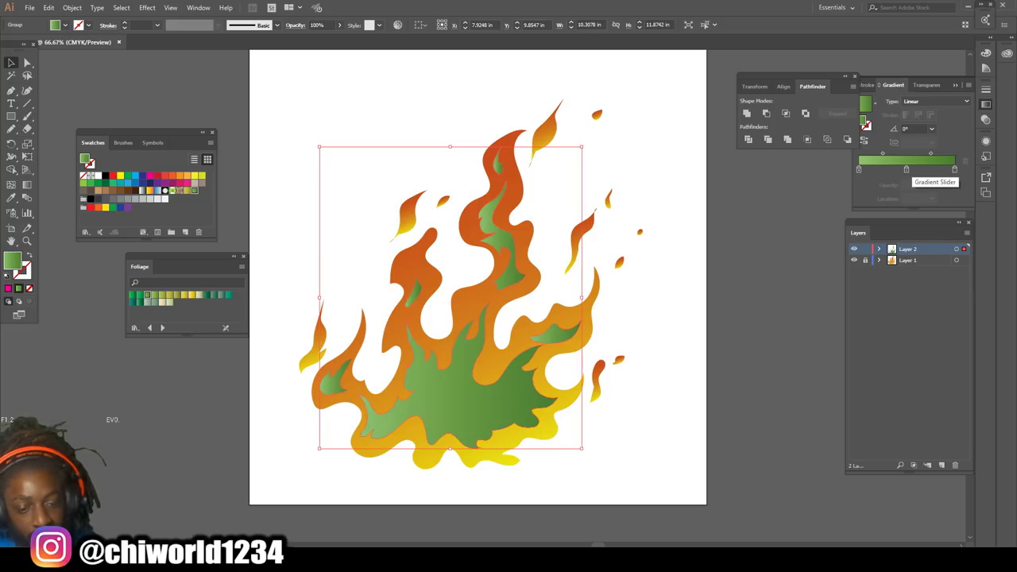
{"action": "double_click", "coordinate": [859, 169]}
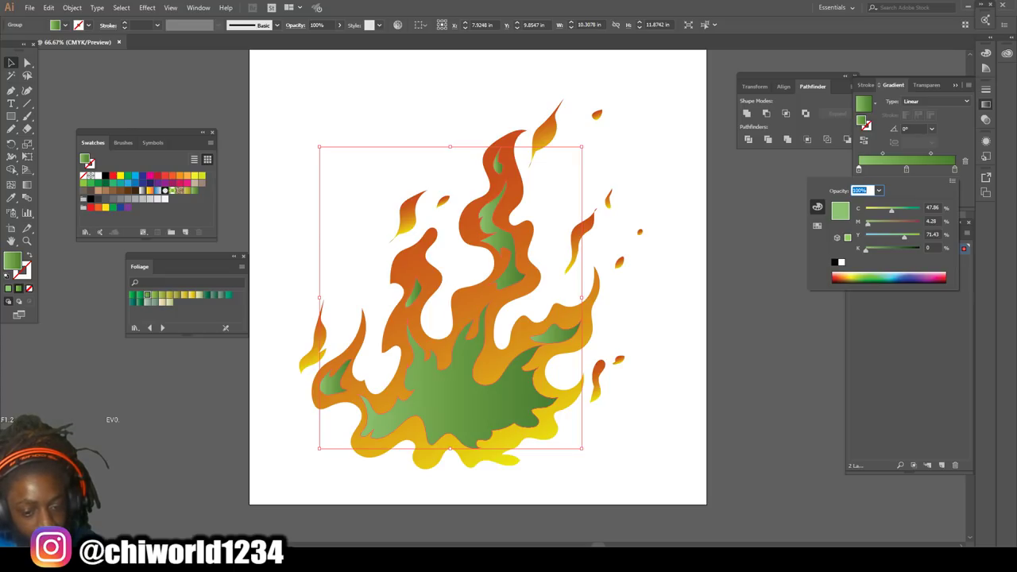
{"action": "left_click_drag", "start_coordinate": [904, 237], "coordinate": [865, 223]}
{"action": "left_click", "coordinate": [906, 169]}
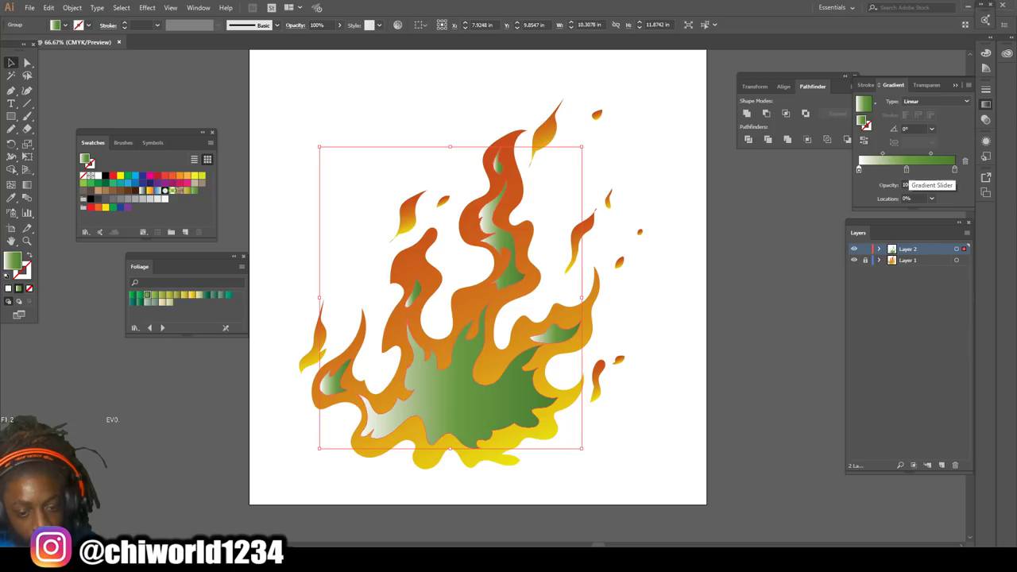
{"action": "left_click", "coordinate": [964, 161]}
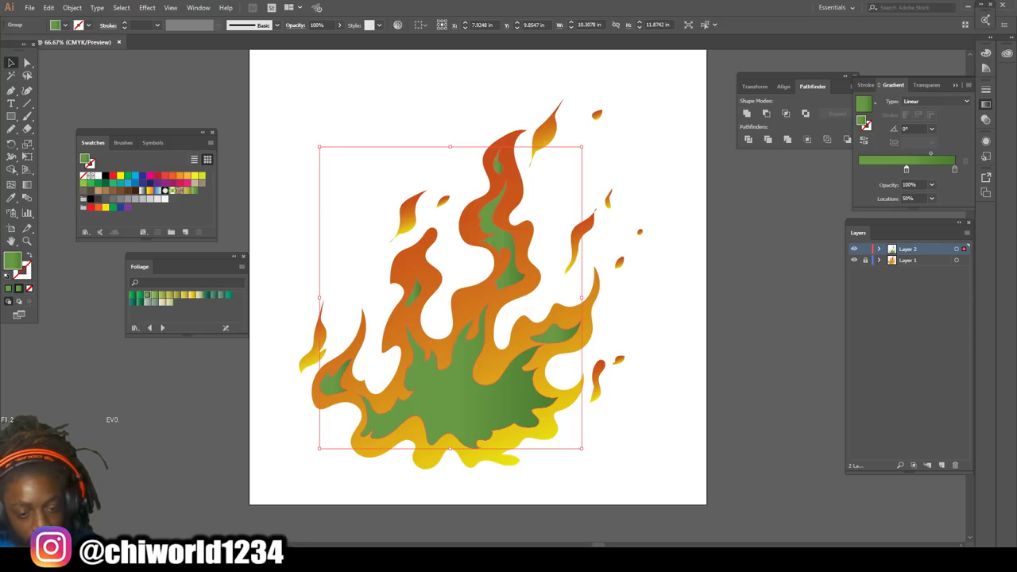
{"action": "left_click_drag", "start_coordinate": [907, 170], "coordinate": [857, 169]}
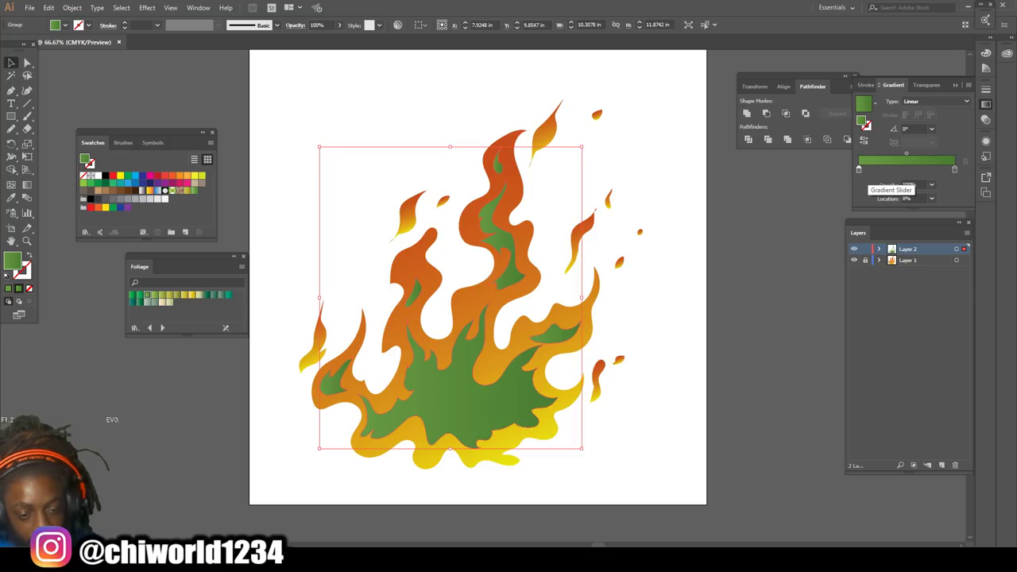
Make the inner flame gradient's starting stop white by setting its CMYK values to 0.
{"action": "double_click", "coordinate": [859, 169]}
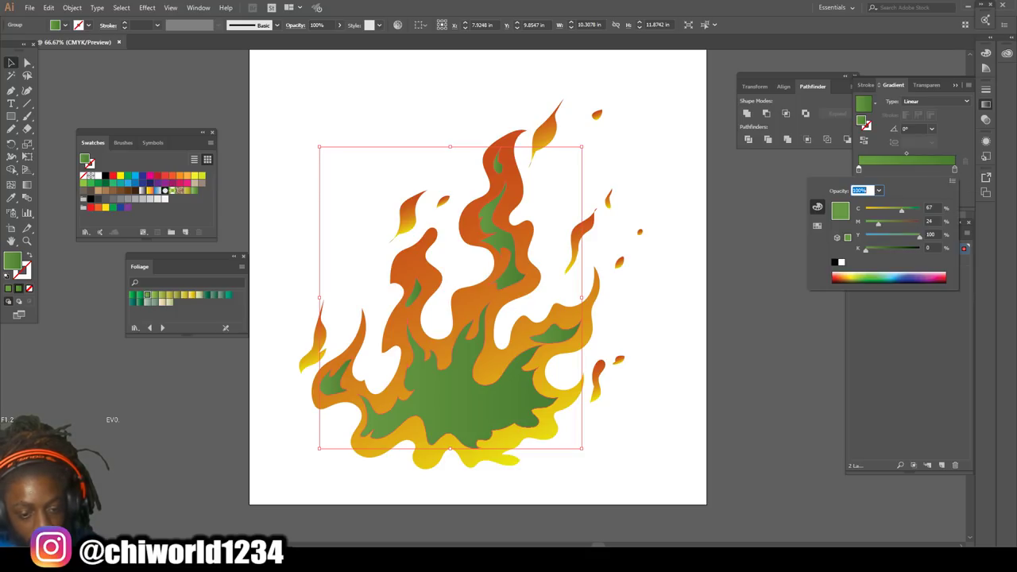
{"action": "left_click_drag", "start_coordinate": [901, 211], "coordinate": [865, 211]}
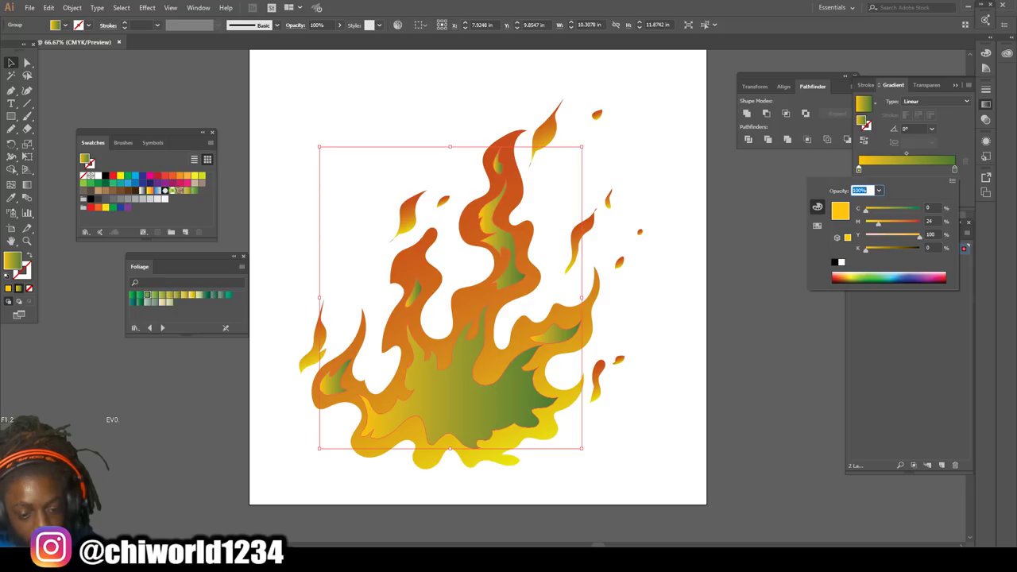
{"action": "left_click_drag", "start_coordinate": [919, 237], "coordinate": [866, 221]}
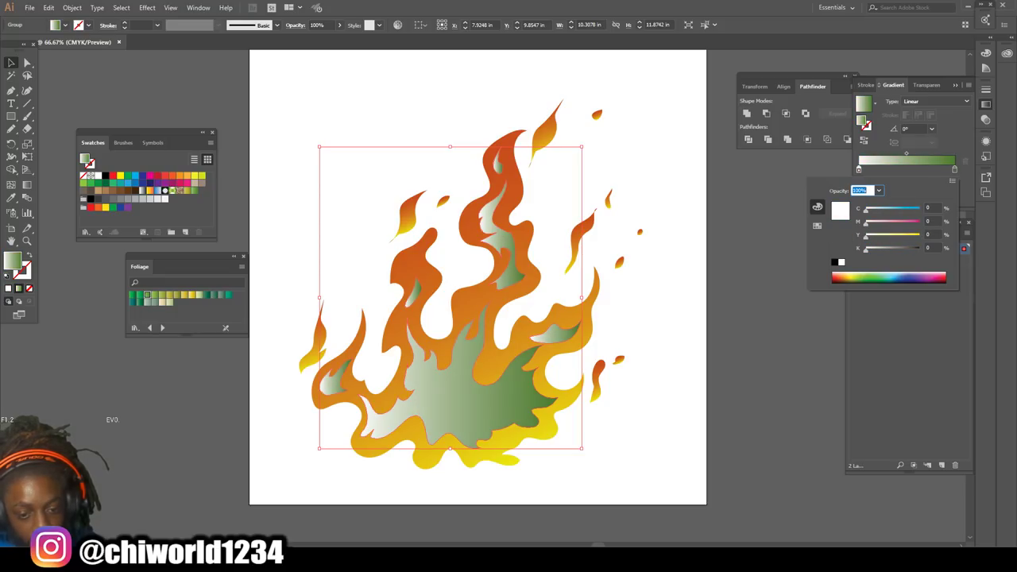
Recolour the gradient's end stop yellow with C 0, M 9, Y 100, K 0.
{"action": "double_click", "coordinate": [954, 170]}
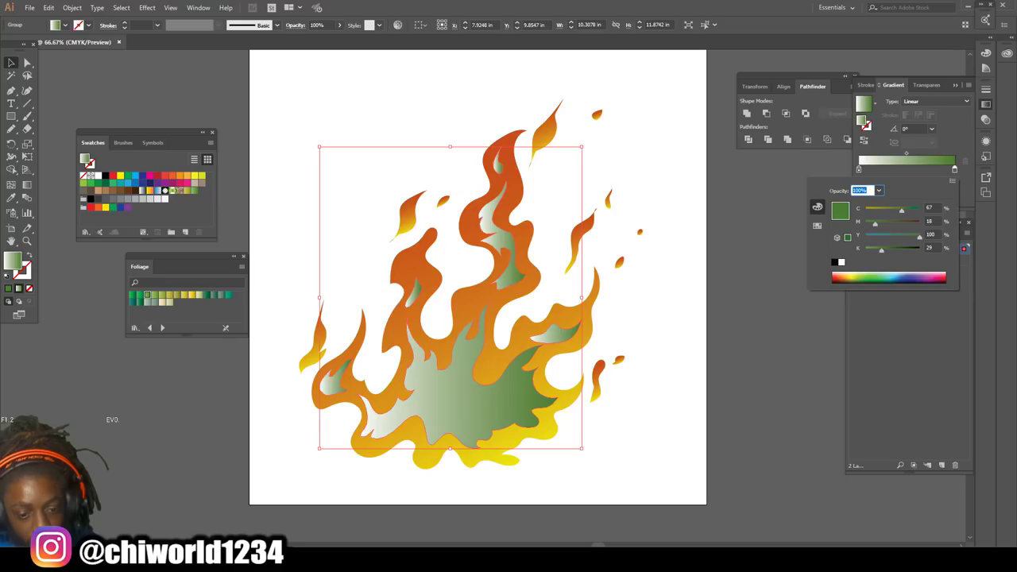
{"action": "left_click_drag", "start_coordinate": [901, 210], "coordinate": [865, 223]}
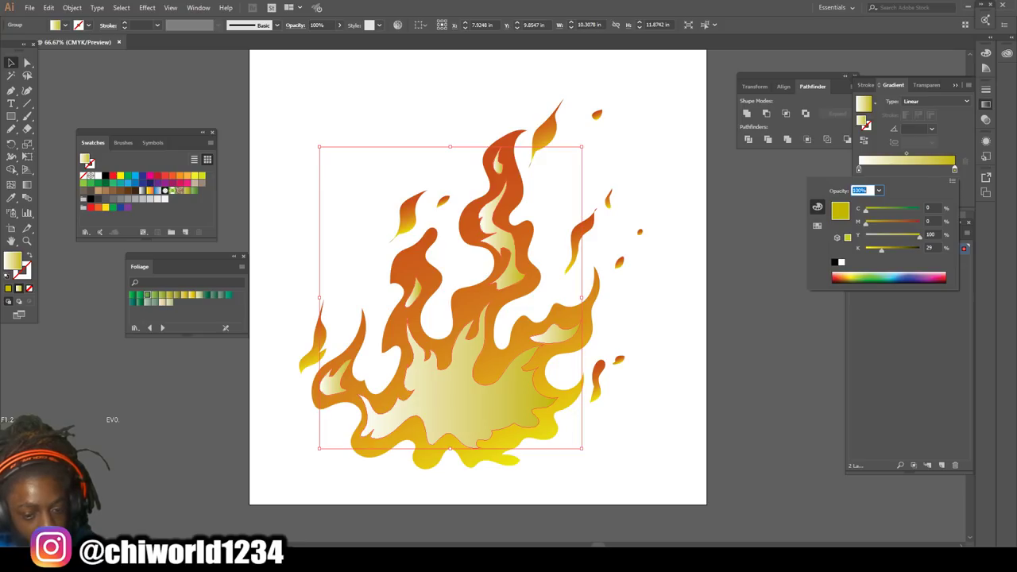
{"action": "left_click_drag", "start_coordinate": [881, 248], "coordinate": [870, 223]}
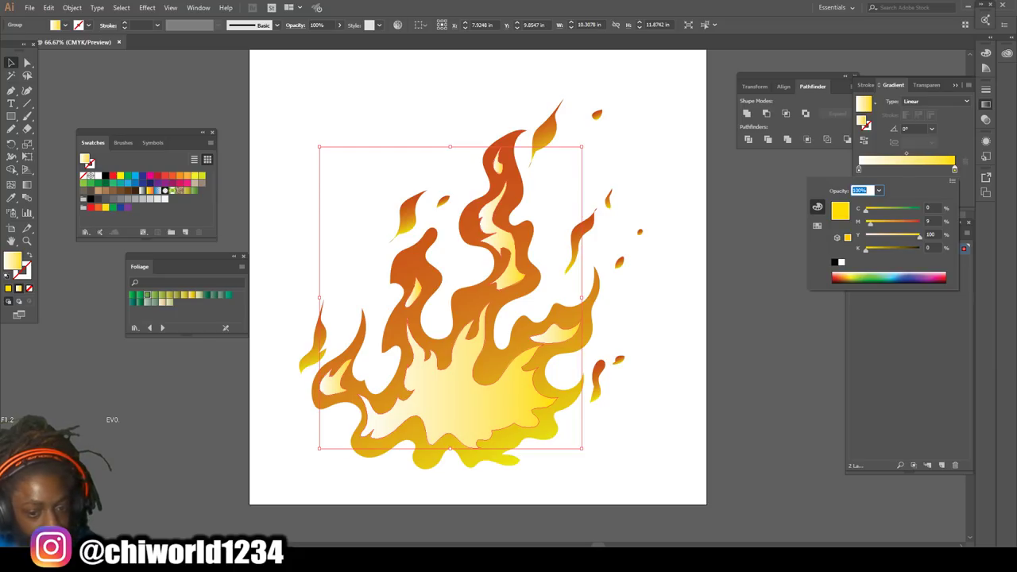
{"action": "key", "text": "Escape"}
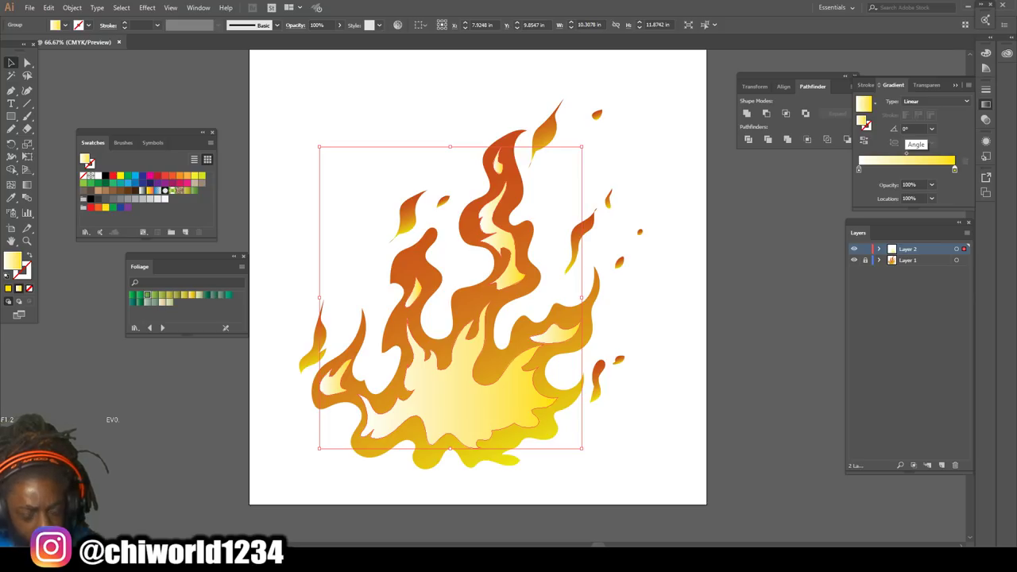
Nudge the inner flame shapes slightly downward.
{"action": "key", "text": "Down"}
{"action": "key", "text": "Down"}
{"action": "key", "text": "Down"}
{"action": "key", "text": "Down"}
{"action": "key", "text": "Down"}
{"action": "key", "text": "Down"}
{"action": "key", "text": "Down"}
{"action": "key", "text": "Down"}
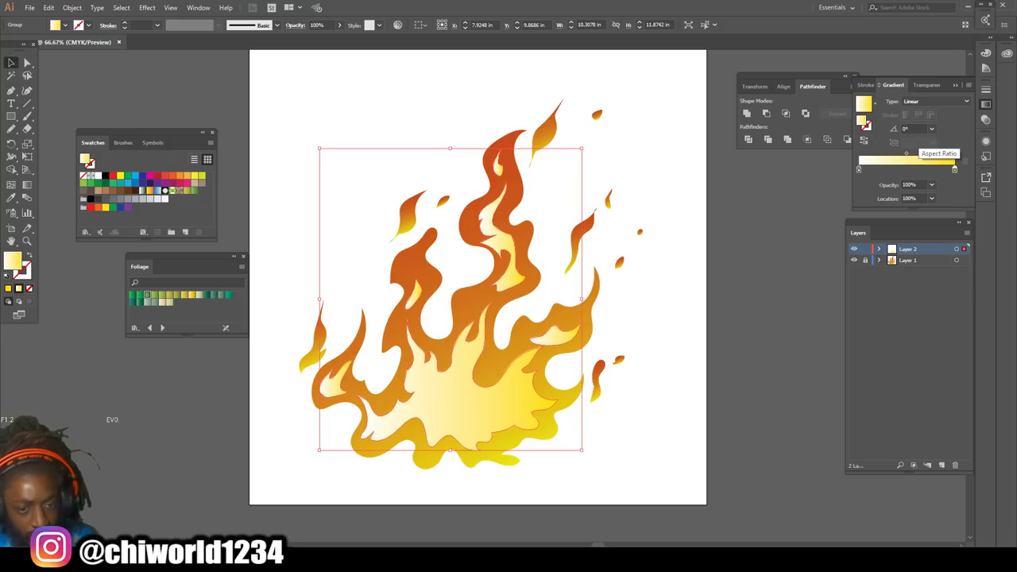
Set the inner flame gradient's angle to 94° so it runs from white at the base to yellow above.
{"action": "left_click", "coordinate": [911, 129]}
{"action": "key", "text": "Down"}
{"action": "type", "text": "-21"}
{"action": "key", "text": "Return"}
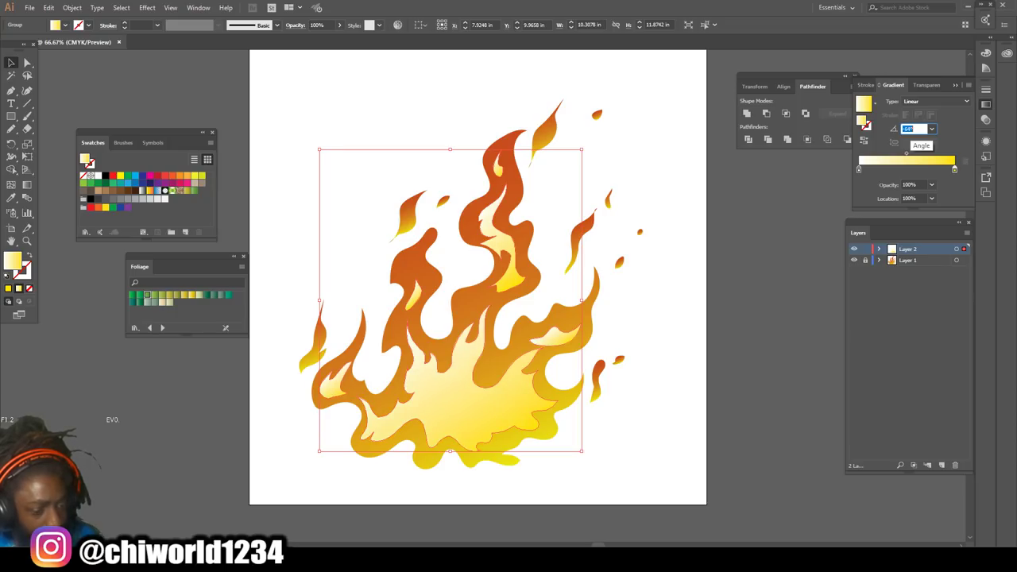
{"action": "type", "text": "-41"}
{"action": "key", "text": "Return"}
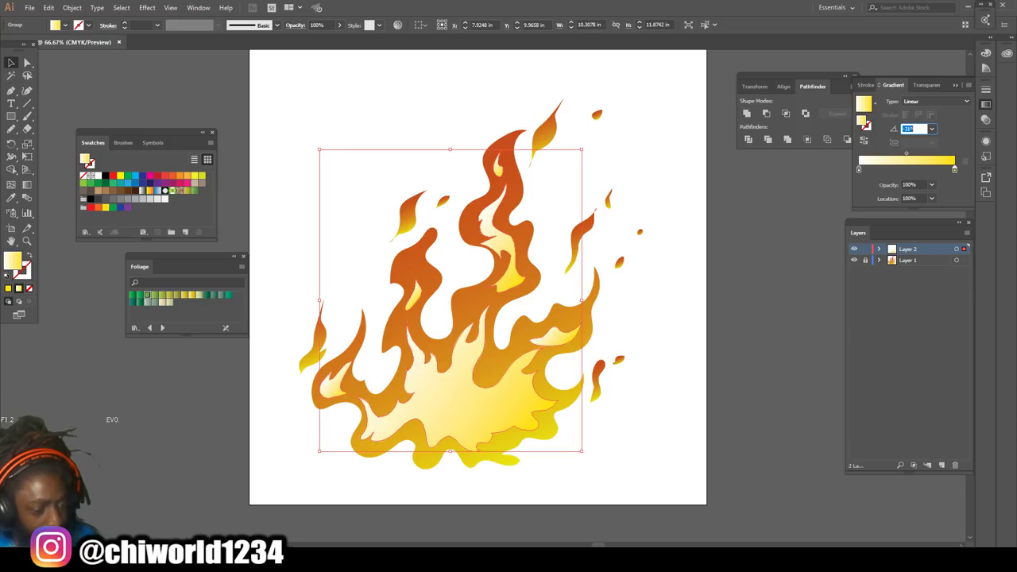
{"action": "key", "text": "Up"}
{"action": "key", "text": "Up"}
{"action": "key", "text": "Up"}
{"action": "key", "text": "Up"}
{"action": "key", "text": "Up"}
{"action": "key", "text": "Up"}
{"action": "key", "text": "Up"}
{"action": "key", "text": "Up"}
{"action": "key", "text": "Up"}
{"action": "key", "text": "Up"}
{"action": "key", "text": "Up"}
{"action": "key", "text": "Up"}
{"action": "key", "text": "Up"}
{"action": "key", "text": "Up"}
{"action": "key", "text": "Up"}
{"action": "key", "text": "Up"}
{"action": "key", "text": "Up"}
{"action": "key", "text": "Up"}
{"action": "key", "text": "Up"}
{"action": "key", "text": "Up"}
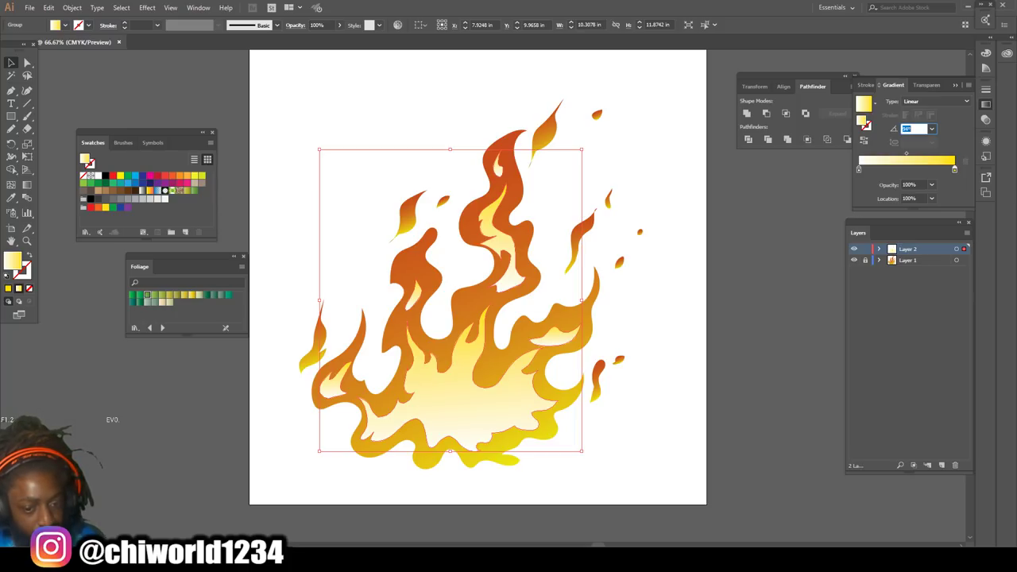
Shift the gradient's midpoint to 18.65% and deselect the inner flame.
{"action": "left_click_drag", "start_coordinate": [906, 153], "coordinate": [876, 153]}
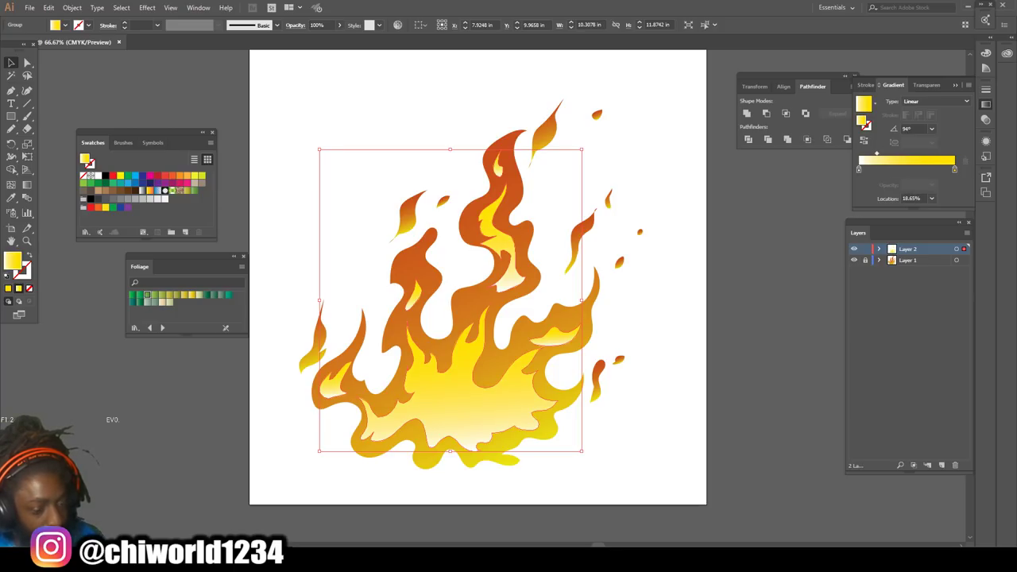
{"action": "key", "text": "ctrl+shift+a"}
{"action": "key", "text": "ctrl+minus"}
{"action": "key", "text": "ctrl+minus"}
{"action": "key", "text": "ctrl+minus"}
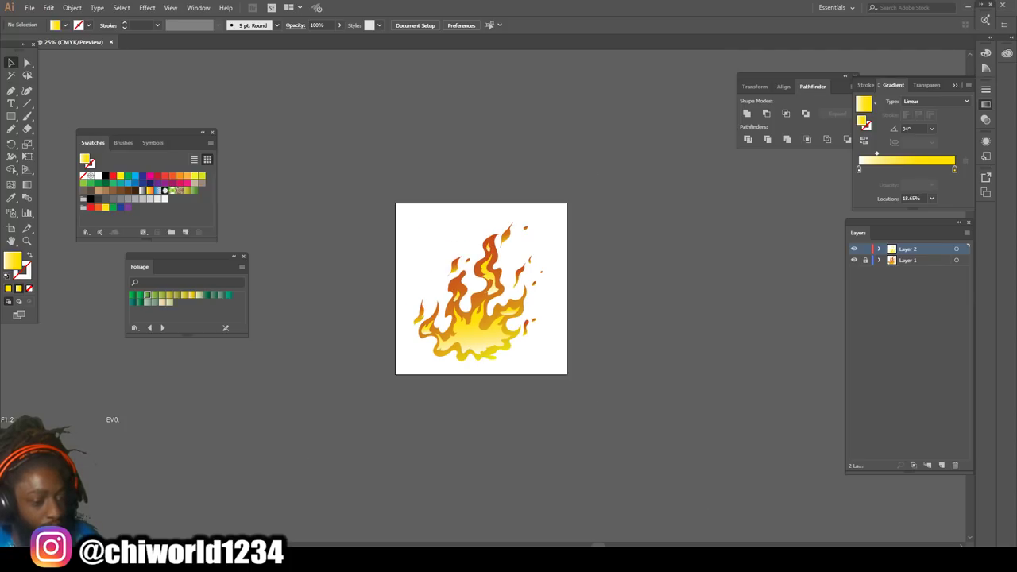
Lock Layer 2 and create a new layer placed beneath both flame layers.
{"action": "key", "text": "ctrl+equal"}
{"action": "key", "text": "ctrl+equal"}
{"action": "key", "text": "ctrl+equal"}
{"action": "scroll", "coordinate": [477, 278], "scroll_direction": "left", "scroll_amount": 2}
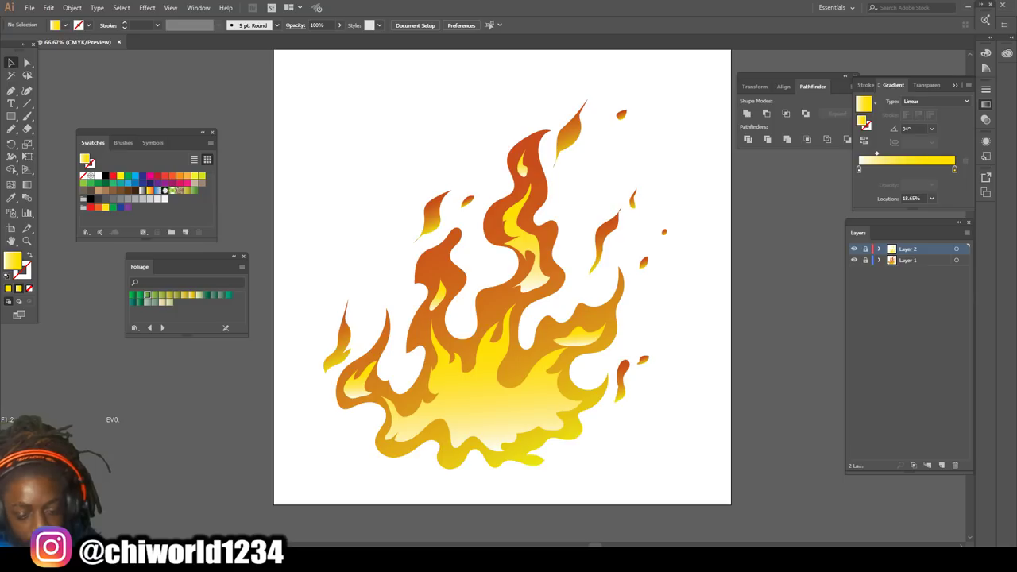
{"action": "left_click", "coordinate": [941, 464]}
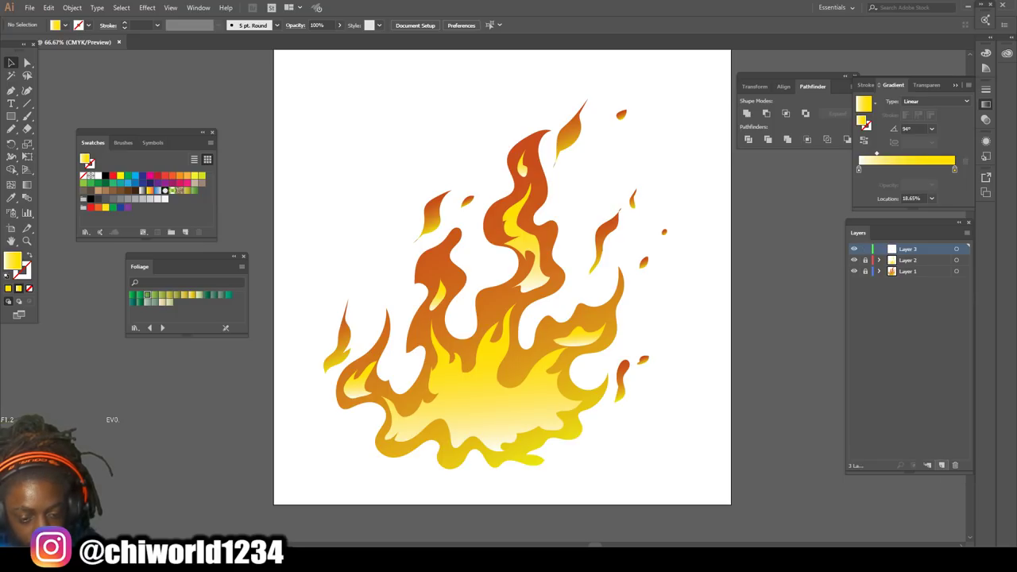
{"action": "left_click_drag", "start_coordinate": [908, 249], "coordinate": [908, 278]}
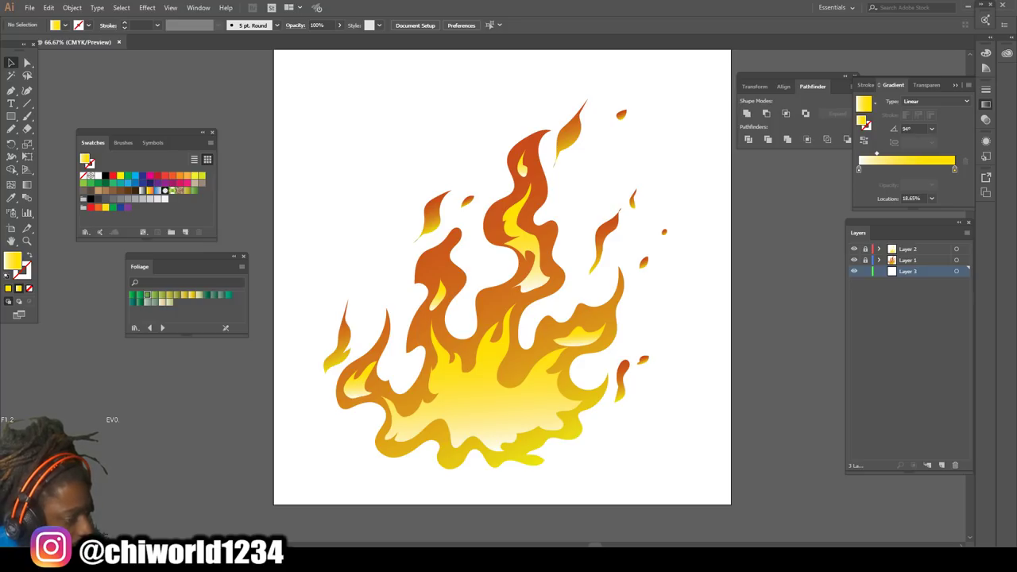
Choose a red fill for the new layer's artwork and apply a Gaussian Blur with a radius of 51.3 pixels.
{"action": "left_click", "coordinate": [157, 175]}
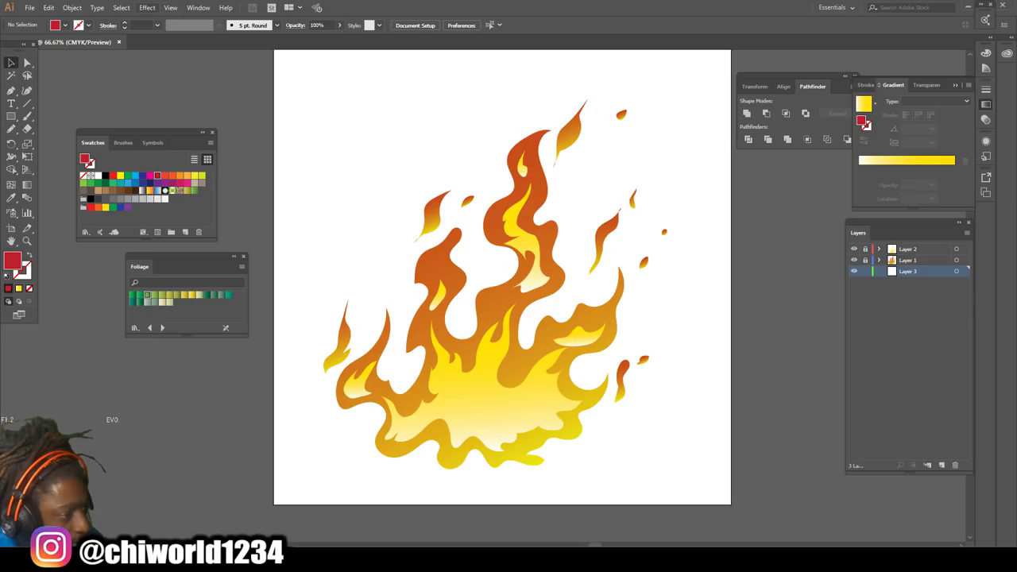
{"action": "left_click", "coordinate": [147, 7]}
{"action": "mouse_move", "coordinate": [159, 185]}
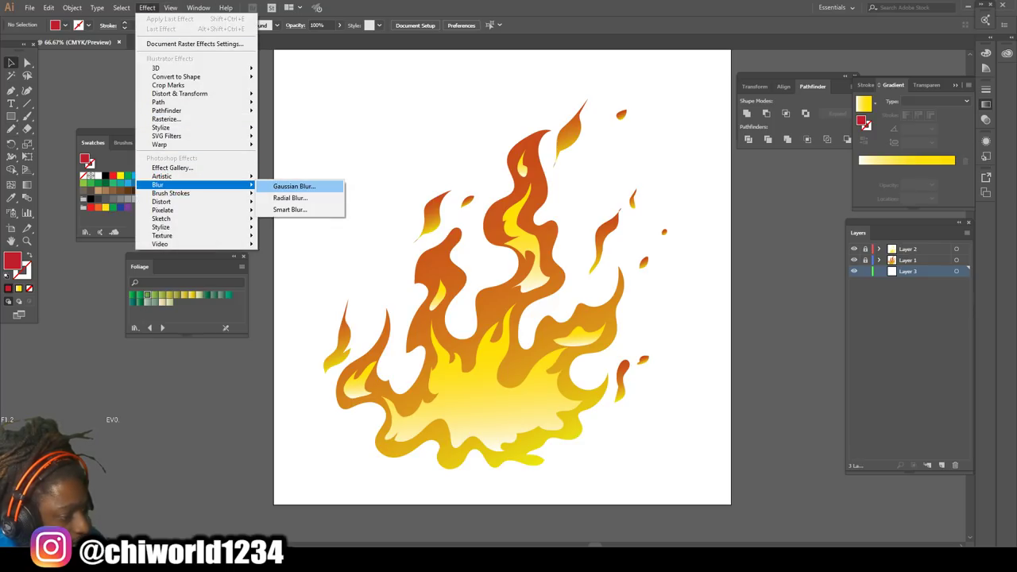
{"action": "left_click", "coordinate": [294, 186]}
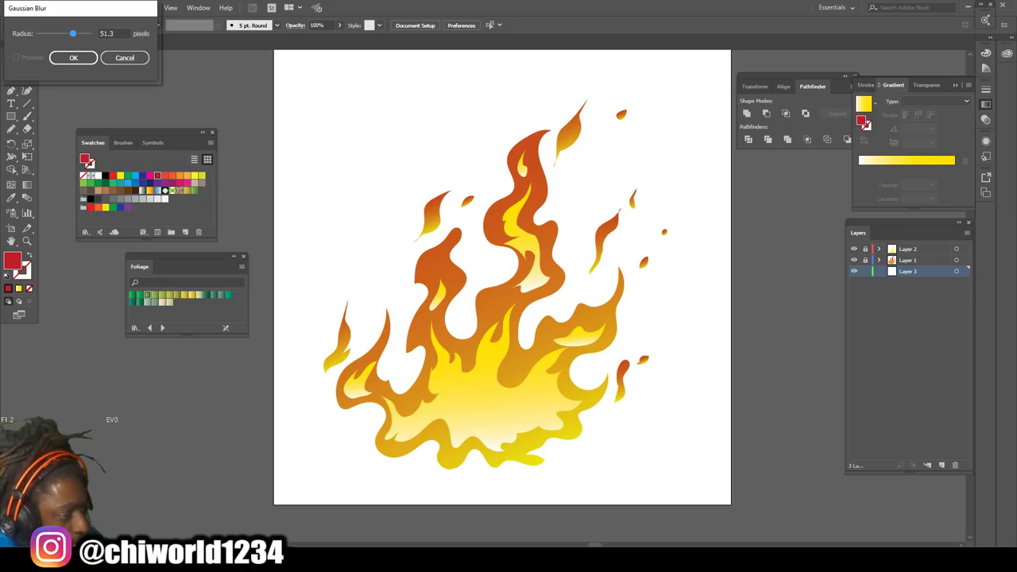
{"action": "left_click", "coordinate": [73, 58]}
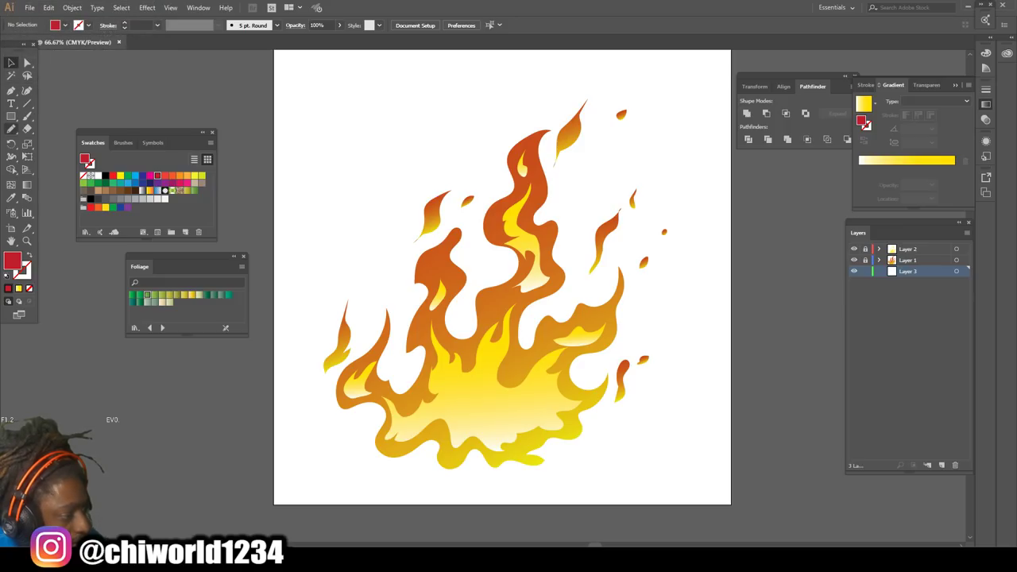
{"action": "left_click", "coordinate": [11, 129]}
{"action": "mouse_move", "coordinate": [54, 241]}
{"action": "left_mouse_down"}
{"action": "mouse_move", "coordinate": [61, 271]}
{"action": "mouse_move", "coordinate": [52, 242]}
{"action": "left_mouse_up"}
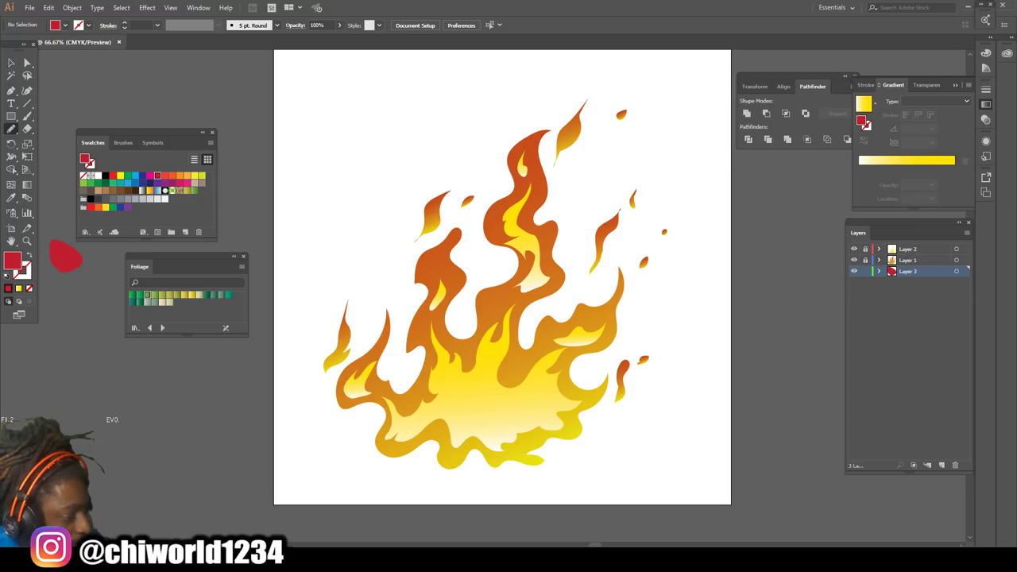
{"action": "key", "text": "ctrl+z"}
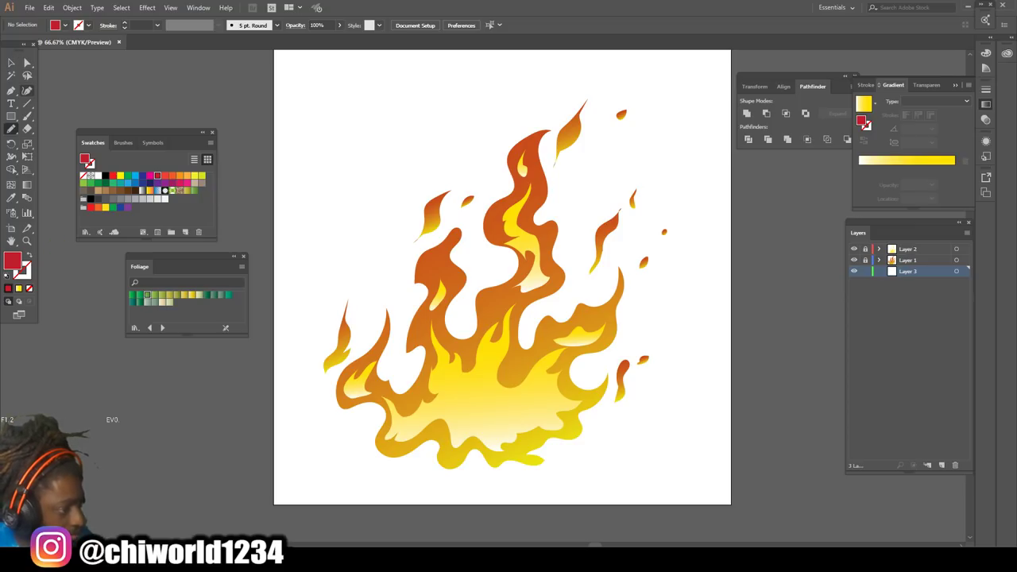
Paint a short, blurred red test stroke beside the artboard with the Paintbrush tool.
{"action": "left_click", "coordinate": [27, 116]}
{"action": "left_click_drag", "start_coordinate": [134, 109], "coordinate": [200, 99]}
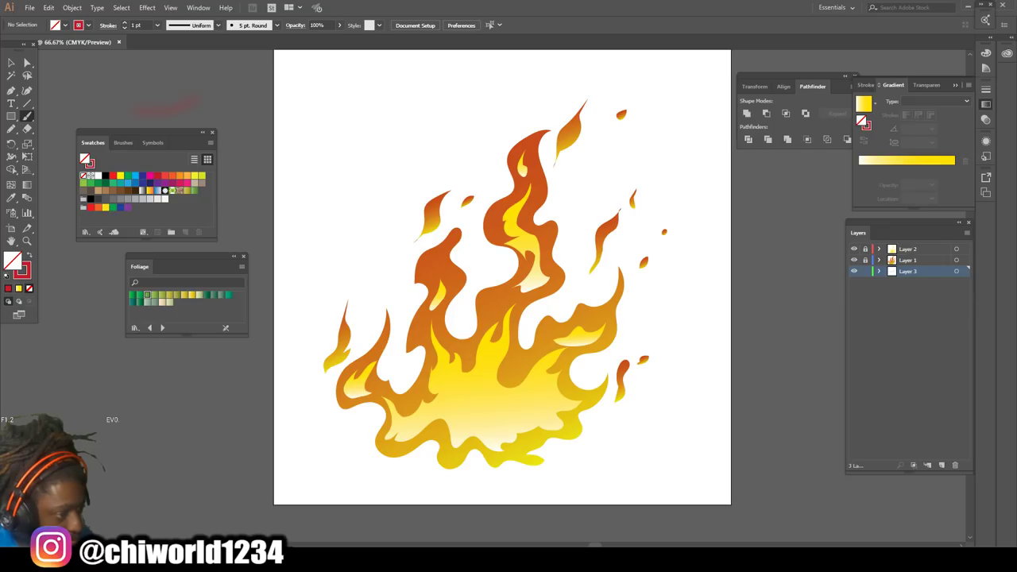
Set the stroke weight to 6 pt and paint blurred red strokes behind the flame's base, its lower sides and the gaps between its tongues.
{"action": "left_click", "coordinate": [157, 26]}
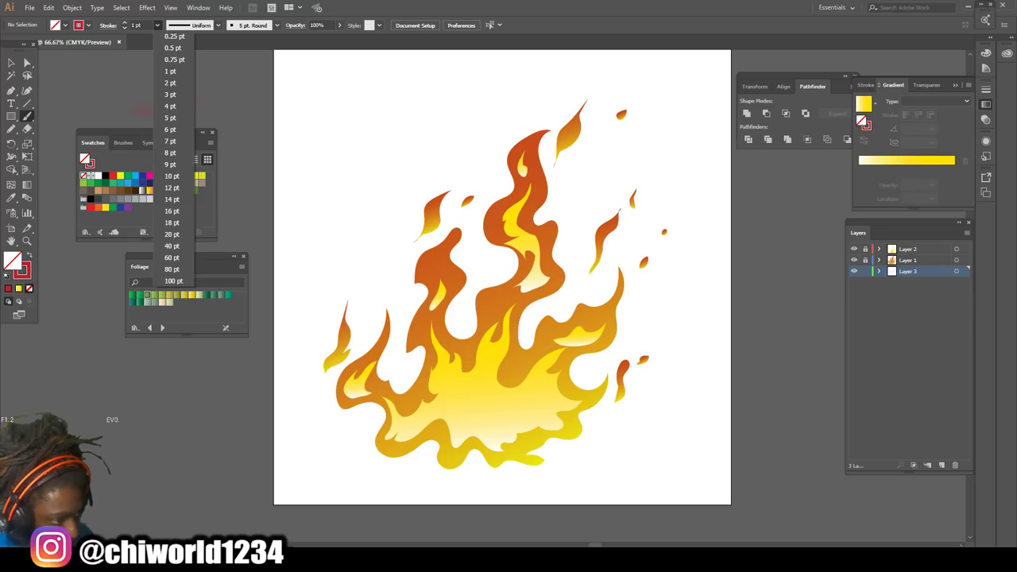
{"action": "left_click", "coordinate": [170, 130]}
{"action": "mouse_move", "coordinate": [455, 437]}
{"action": "left_mouse_down"}
{"action": "mouse_move", "coordinate": [521, 447]}
{"action": "mouse_move", "coordinate": [495, 450]}
{"action": "mouse_move", "coordinate": [522, 461]}
{"action": "mouse_move", "coordinate": [550, 458]}
{"action": "mouse_move", "coordinate": [513, 438]}
{"action": "mouse_move", "coordinate": [570, 426]}
{"action": "left_mouse_up"}
{"action": "left_click_drag", "start_coordinate": [525, 452], "coordinate": [549, 434]}
{"action": "mouse_move", "coordinate": [486, 446]}
{"action": "left_mouse_down"}
{"action": "mouse_move", "coordinate": [459, 450]}
{"action": "mouse_move", "coordinate": [448, 469]}
{"action": "left_mouse_up"}
{"action": "mouse_move", "coordinate": [480, 450]}
{"action": "left_mouse_down"}
{"action": "mouse_move", "coordinate": [454, 462]}
{"action": "mouse_move", "coordinate": [460, 437]}
{"action": "mouse_move", "coordinate": [406, 449]}
{"action": "left_mouse_up"}
{"action": "mouse_move", "coordinate": [515, 427]}
{"action": "left_mouse_down"}
{"action": "mouse_move", "coordinate": [570, 435]}
{"action": "mouse_move", "coordinate": [565, 423]}
{"action": "mouse_move", "coordinate": [588, 408]}
{"action": "mouse_move", "coordinate": [567, 380]}
{"action": "mouse_move", "coordinate": [573, 357]}
{"action": "mouse_move", "coordinate": [522, 351]}
{"action": "mouse_move", "coordinate": [530, 344]}
{"action": "mouse_move", "coordinate": [521, 366]}
{"action": "mouse_move", "coordinate": [483, 339]}
{"action": "mouse_move", "coordinate": [431, 341]}
{"action": "mouse_move", "coordinate": [423, 389]}
{"action": "mouse_move", "coordinate": [409, 393]}
{"action": "mouse_move", "coordinate": [418, 404]}
{"action": "mouse_move", "coordinate": [359, 402]}
{"action": "left_mouse_up"}
{"action": "left_click_drag", "start_coordinate": [395, 410], "coordinate": [344, 397]}
{"action": "left_click_drag", "start_coordinate": [551, 368], "coordinate": [607, 340]}
{"action": "key", "text": "ctrl+minus"}
{"action": "key", "text": "ctrl+minus"}
{"action": "key", "text": "ctrl+minus"}
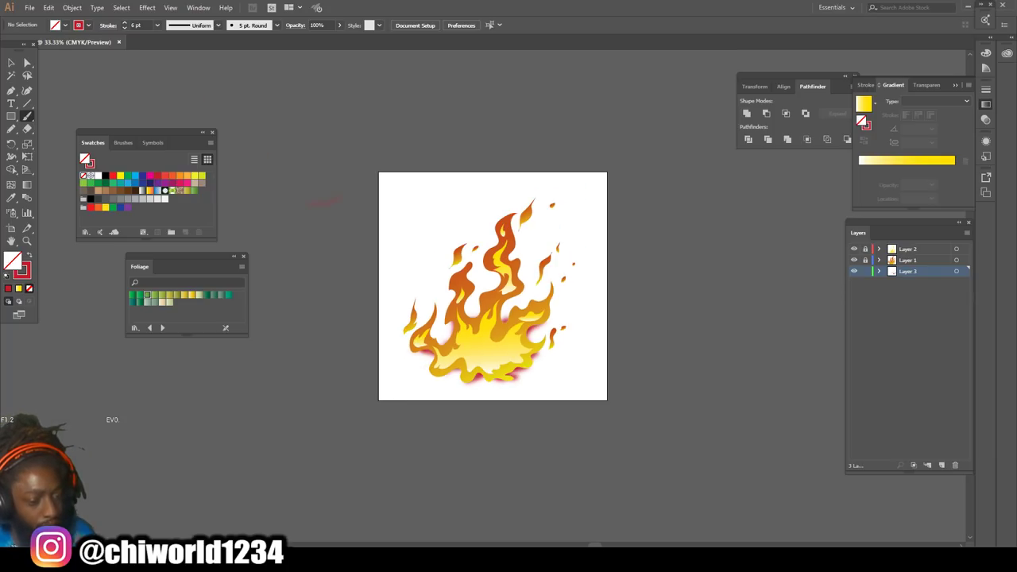
{"action": "key", "text": "ctrl+equal"}
{"action": "key", "text": "ctrl+equal"}
{"action": "key", "text": "ctrl+equal"}
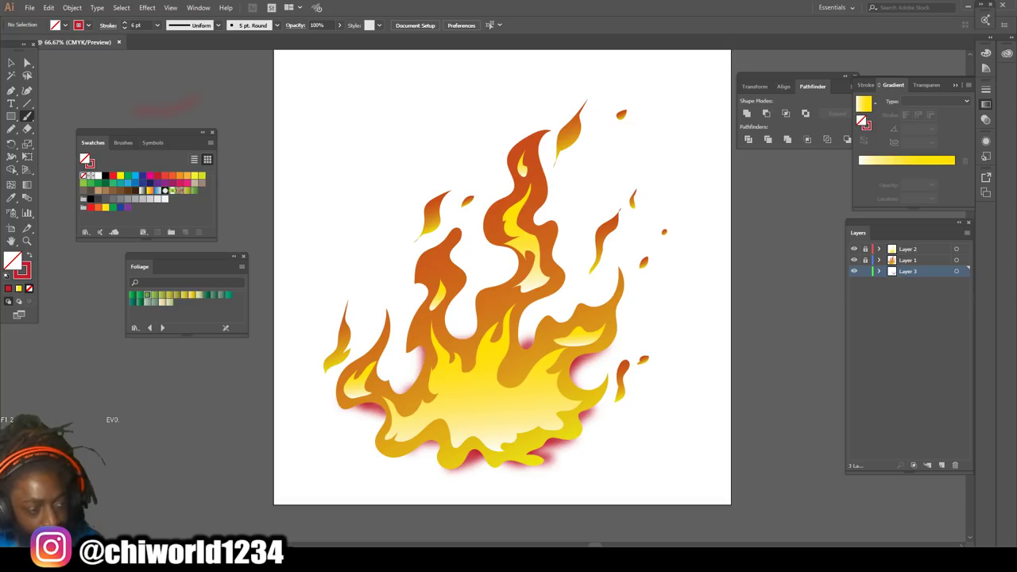
Lock Layer 3, unlock Layer 1 and select all of the outer flame artwork on it.
{"action": "scroll", "coordinate": [502, 296], "scroll_direction": "up", "scroll_amount": 2}
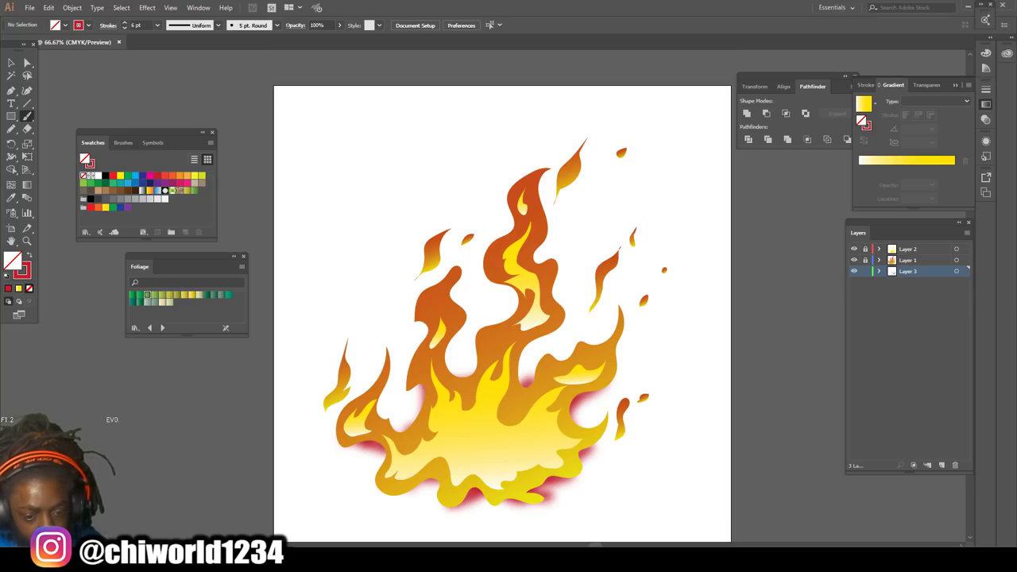
{"action": "left_click", "coordinate": [865, 260]}
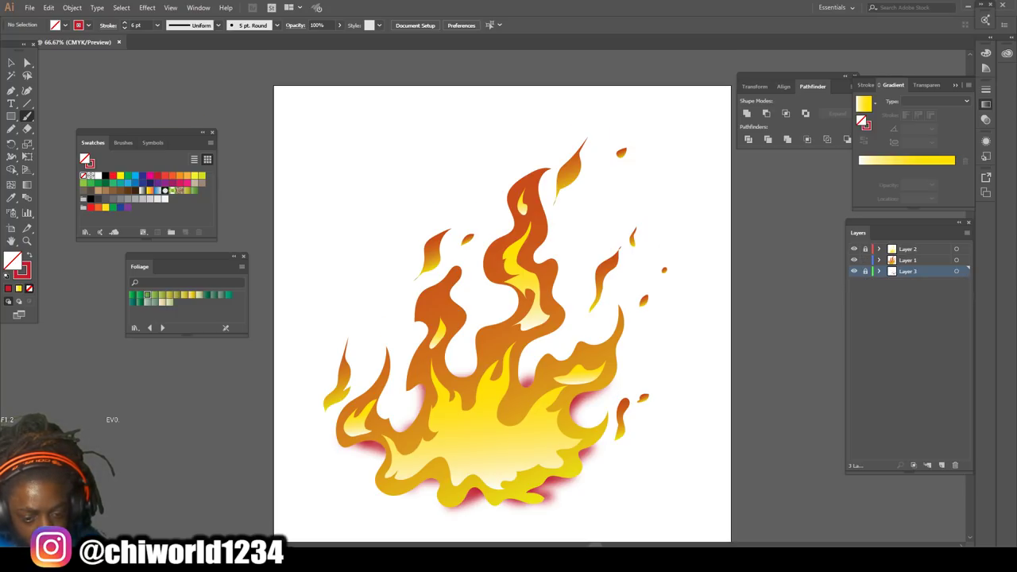
{"action": "left_click", "coordinate": [908, 261]}
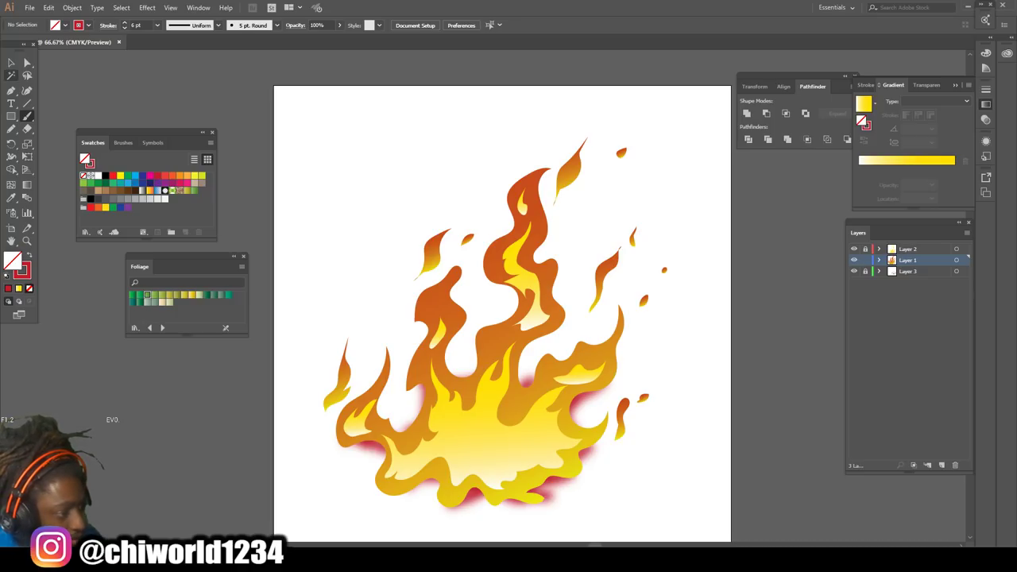
{"action": "key", "text": "v"}
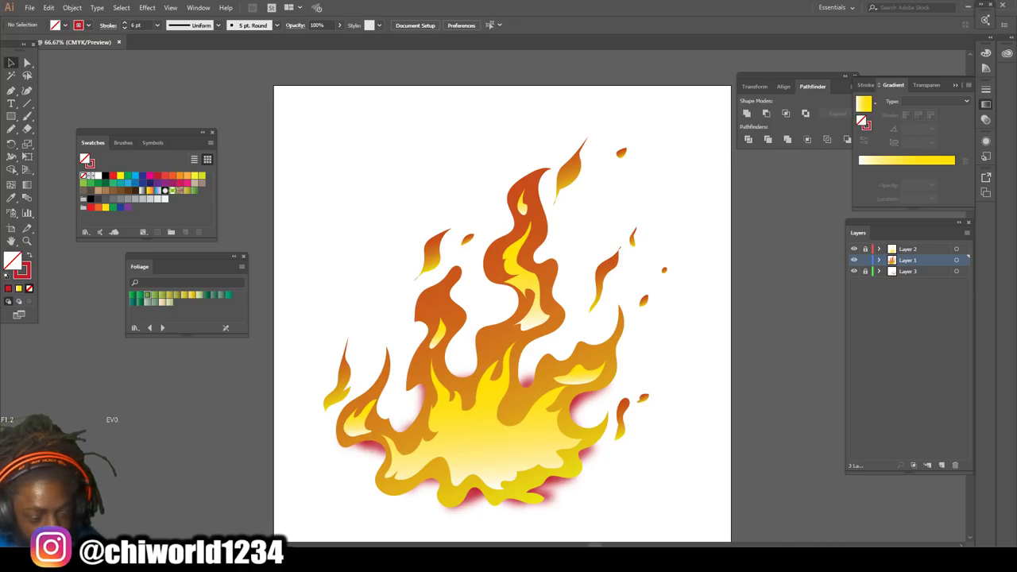
{"action": "key", "text": "ctrl+z"}
{"action": "key", "text": "ctrl+a"}
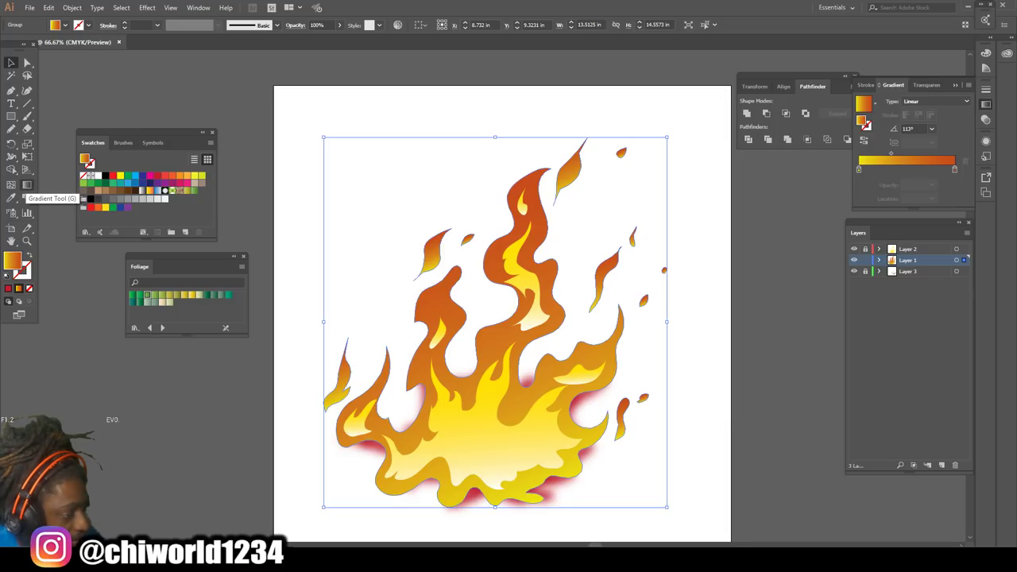
Redraw the outer flame's linear gradient upward from its base at an angle of about 88.2° with the Gradient tool, and deselect the artwork.
{"action": "left_click", "coordinate": [27, 184]}
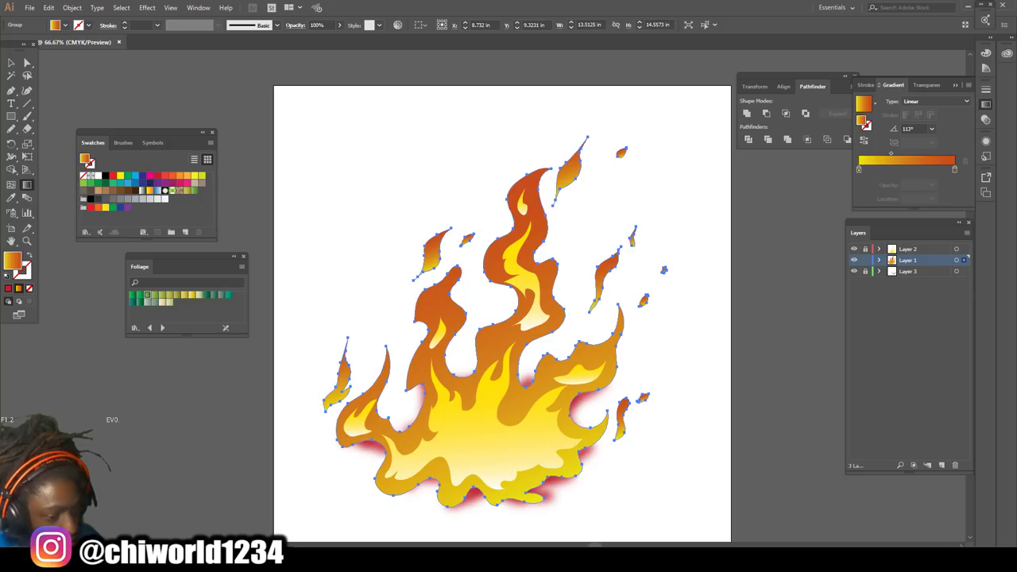
{"action": "left_click_drag", "start_coordinate": [514, 373], "coordinate": [517, 288]}
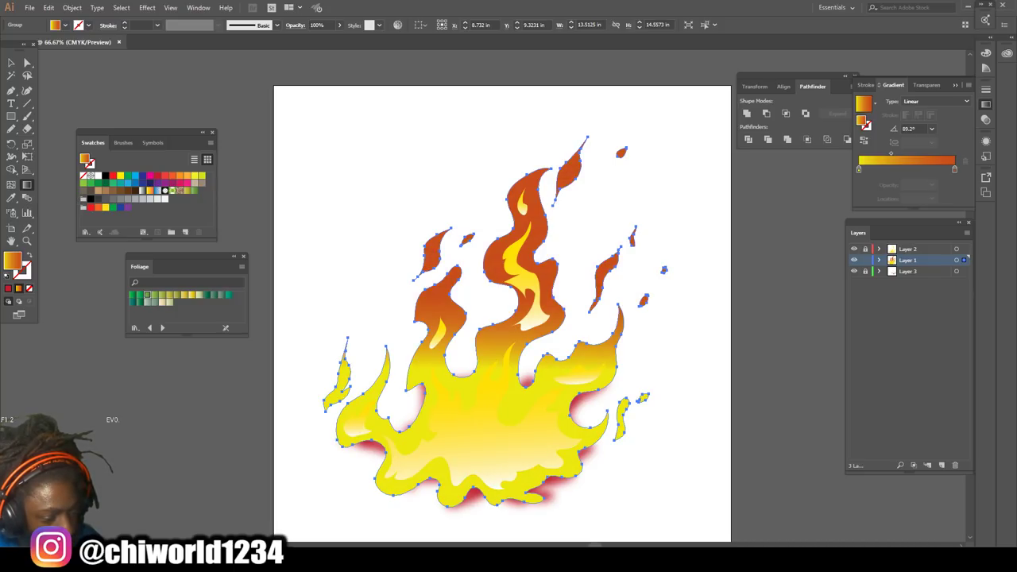
{"action": "left_click_drag", "start_coordinate": [469, 476], "coordinate": [465, 329]}
{"action": "left_click_drag", "start_coordinate": [474, 459], "coordinate": [490, 316]}
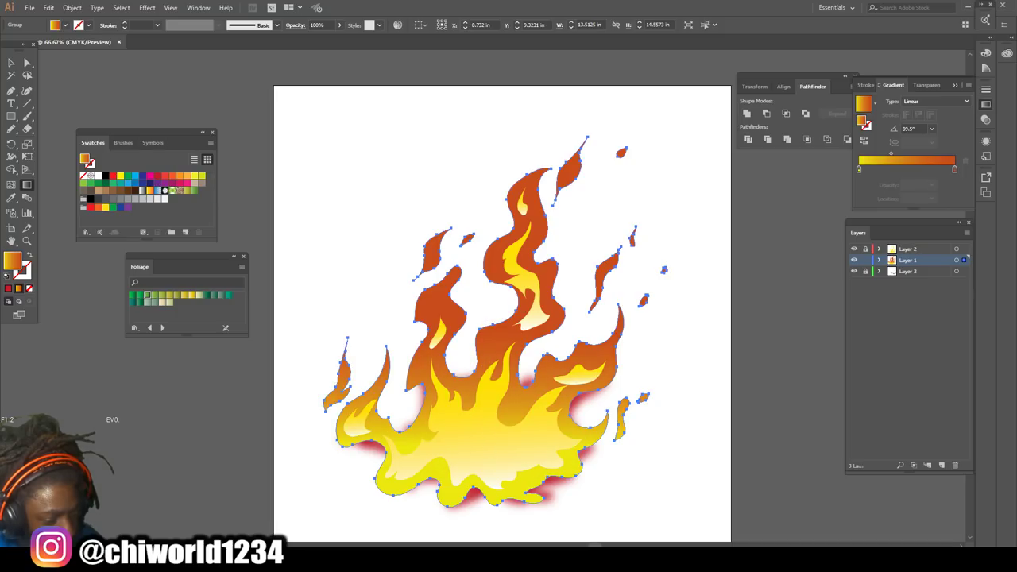
{"action": "left_click_drag", "start_coordinate": [476, 480], "coordinate": [469, 362]}
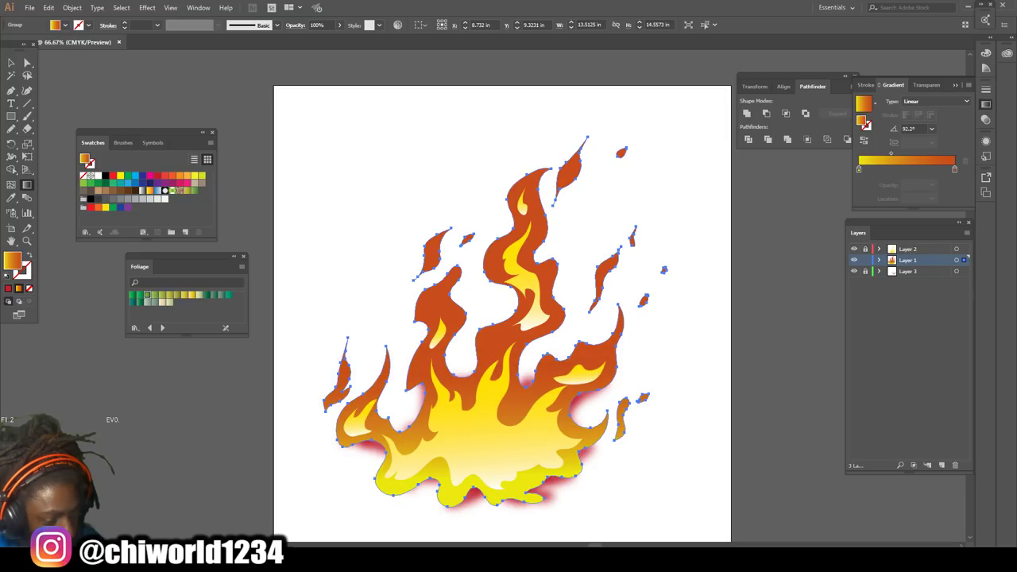
{"action": "left_click_drag", "start_coordinate": [471, 442], "coordinate": [468, 363]}
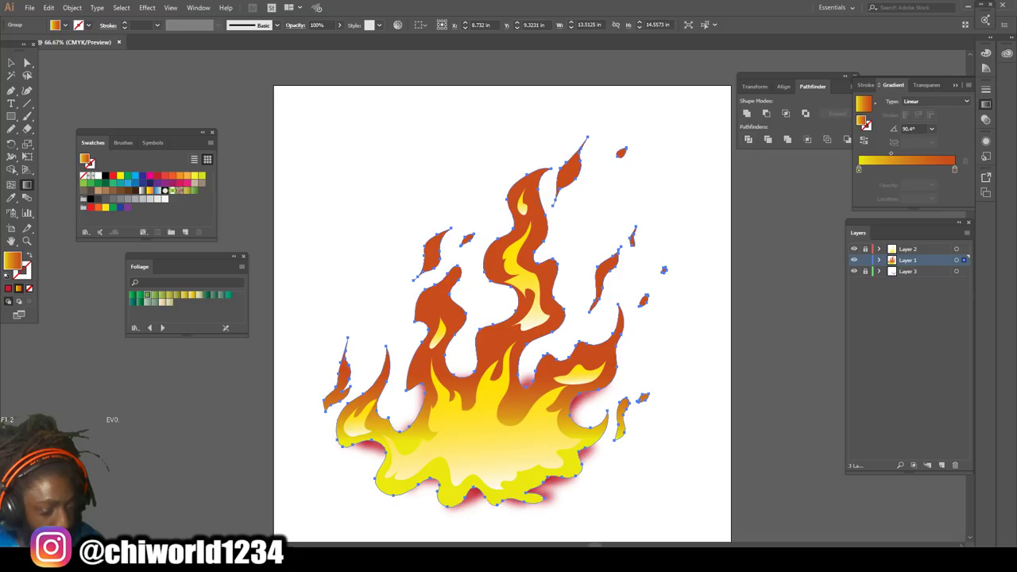
{"action": "left_click_drag", "start_coordinate": [490, 502], "coordinate": [496, 237]}
{"action": "left_click_drag", "start_coordinate": [481, 505], "coordinate": [486, 358]}
{"action": "left_click_drag", "start_coordinate": [469, 486], "coordinate": [473, 341]}
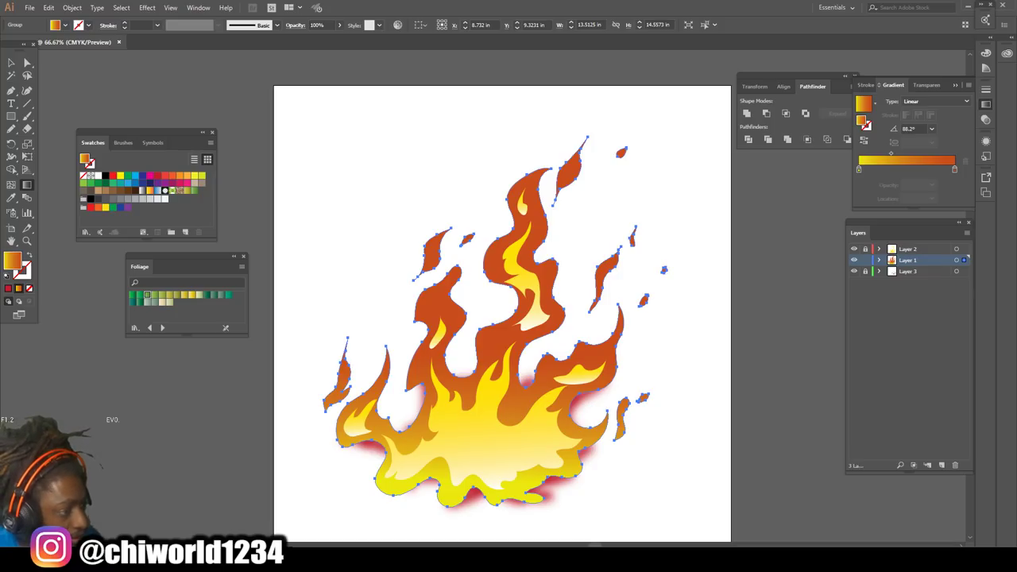
{"action": "key", "text": "v"}
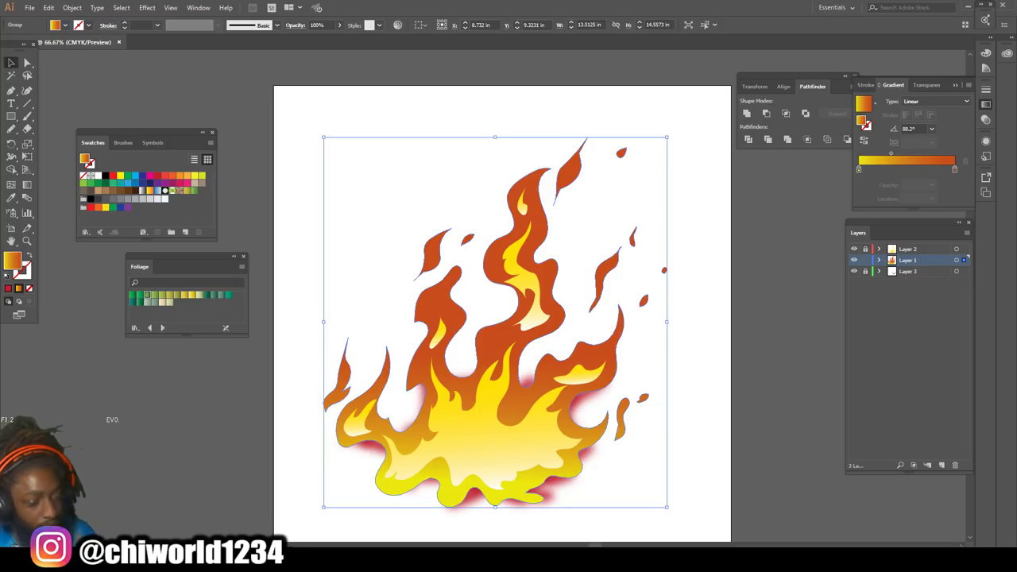
{"action": "key", "text": "ctrl+shift+a"}
Lock Layer 1, create a new layer directly above it and choose white (FFFFFF) as the fill colour.
{"action": "key", "text": "ctrl+minus"}
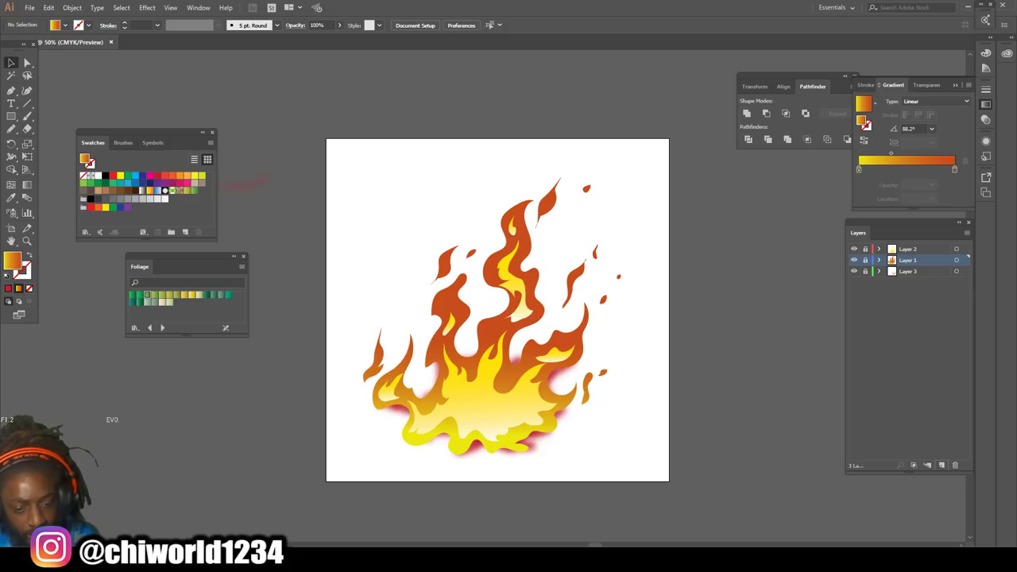
{"action": "left_click", "coordinate": [942, 465]}
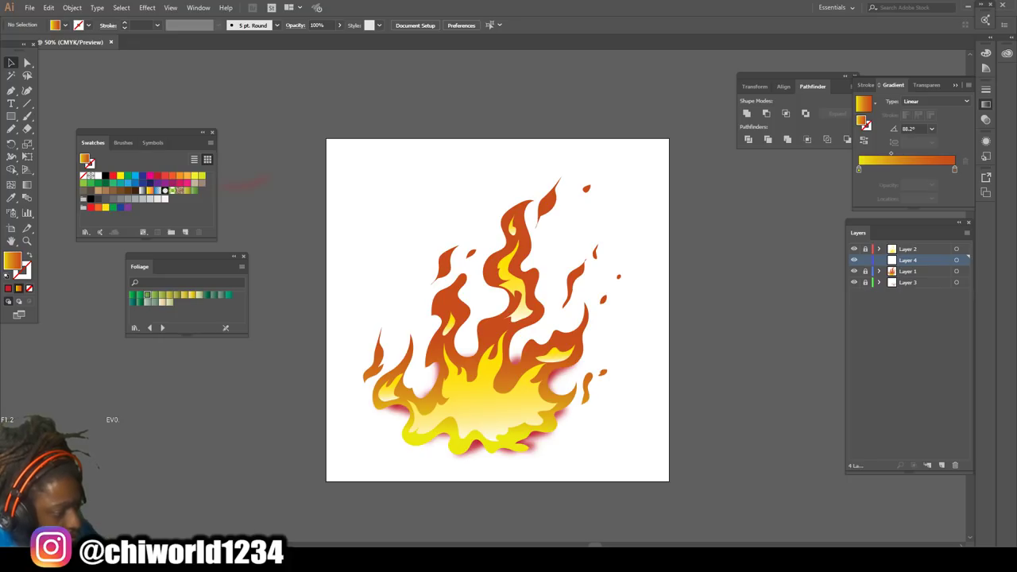
{"action": "double_click", "coordinate": [12, 260]}
{"action": "left_click_drag", "start_coordinate": [16, 73], "coordinate": [12, 37]}
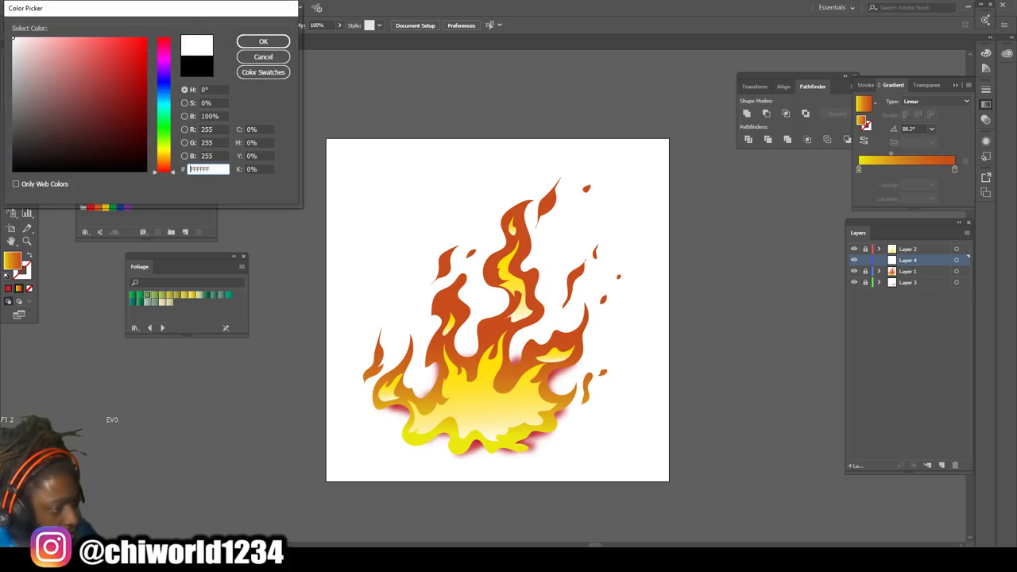
{"action": "key", "text": "Return"}
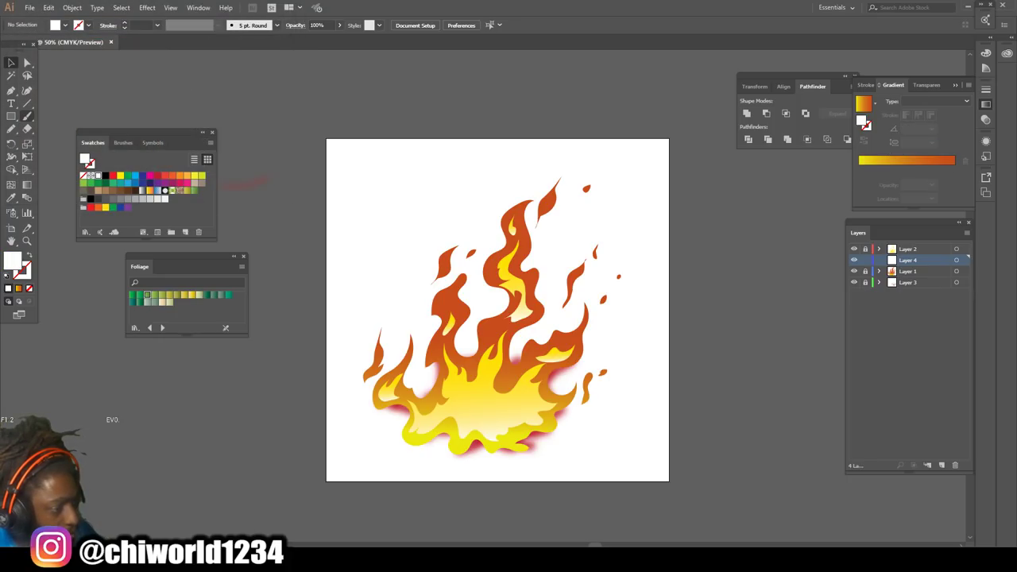
Paint white Paintbrush test strokes outside the artboard, applying a Gaussian Blur with a radius of 51.3 pixels before the second one.
{"action": "left_click_drag", "start_coordinate": [159, 100], "coordinate": [343, 72]}
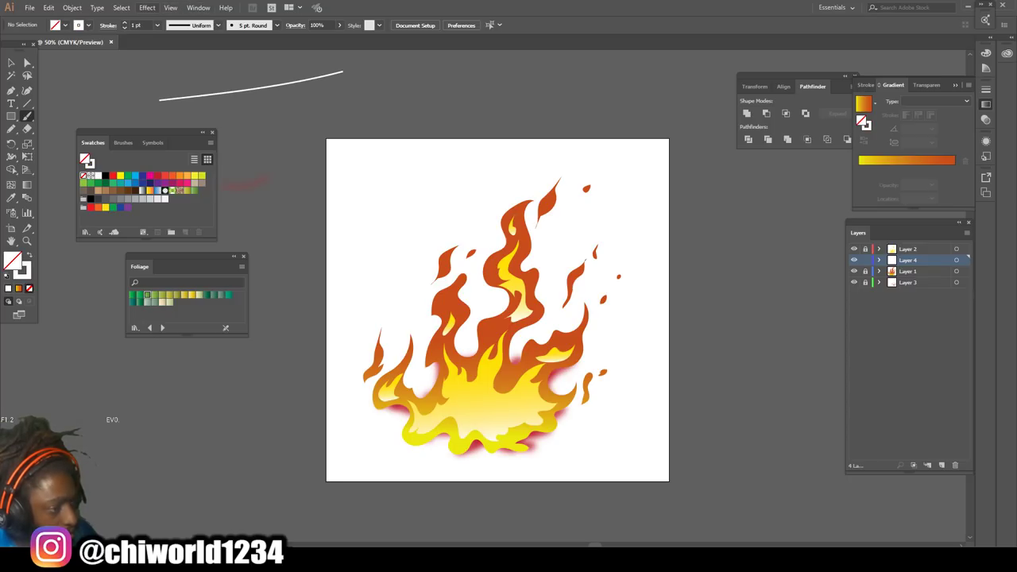
{"action": "left_click", "coordinate": [147, 7]}
{"action": "mouse_move", "coordinate": [198, 185]}
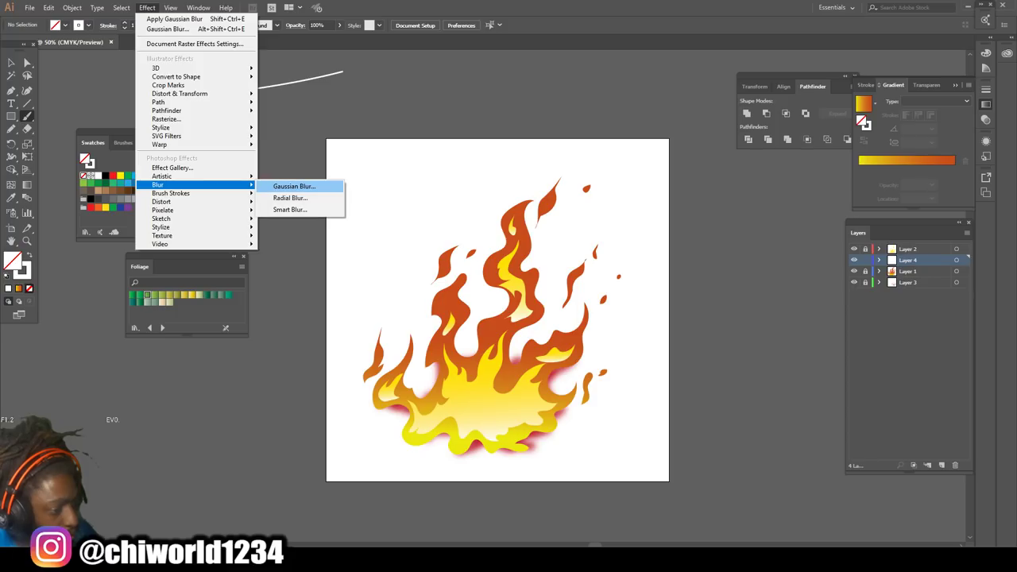
{"action": "left_click", "coordinate": [294, 186]}
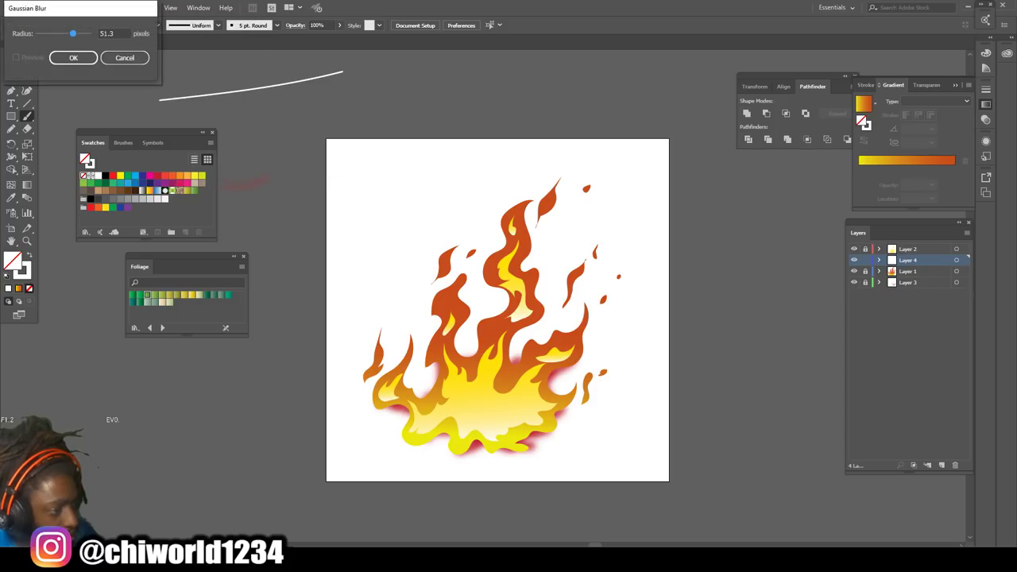
{"action": "key", "text": "Return"}
{"action": "left_click_drag", "start_coordinate": [274, 216], "coordinate": [314, 109]}
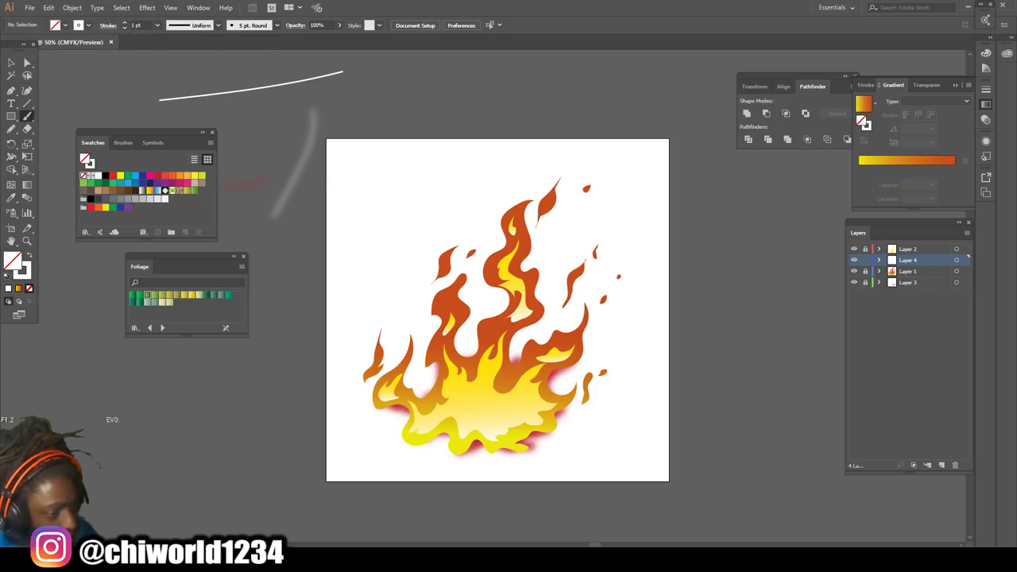
Set the stroke weight to 4 pt and paint blurred white highlights at the centre and along the lower edges of the large inner flame.
{"action": "key", "text": "ctrl+equal"}
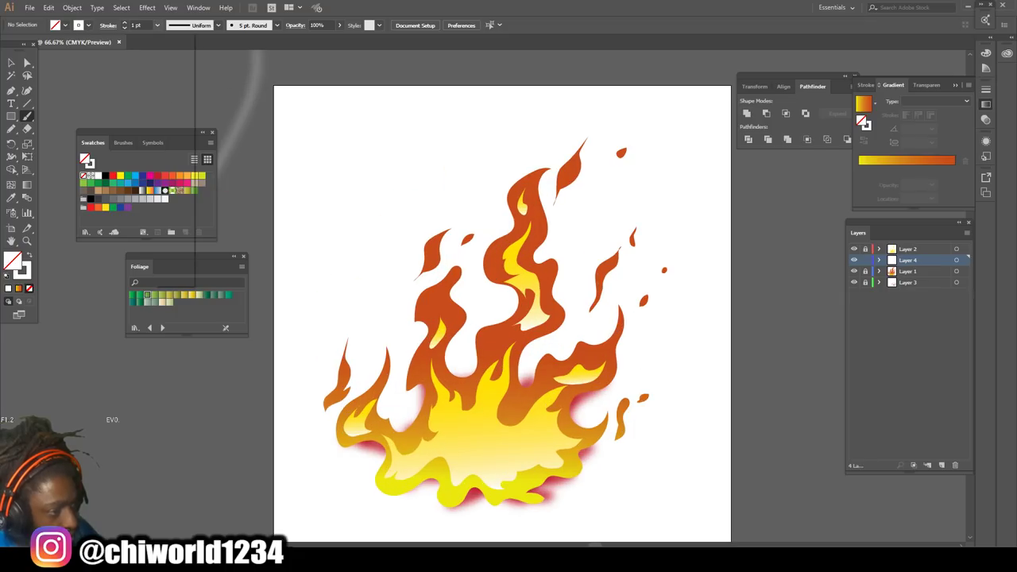
{"action": "left_click", "coordinate": [157, 25]}
{"action": "left_click", "coordinate": [170, 106]}
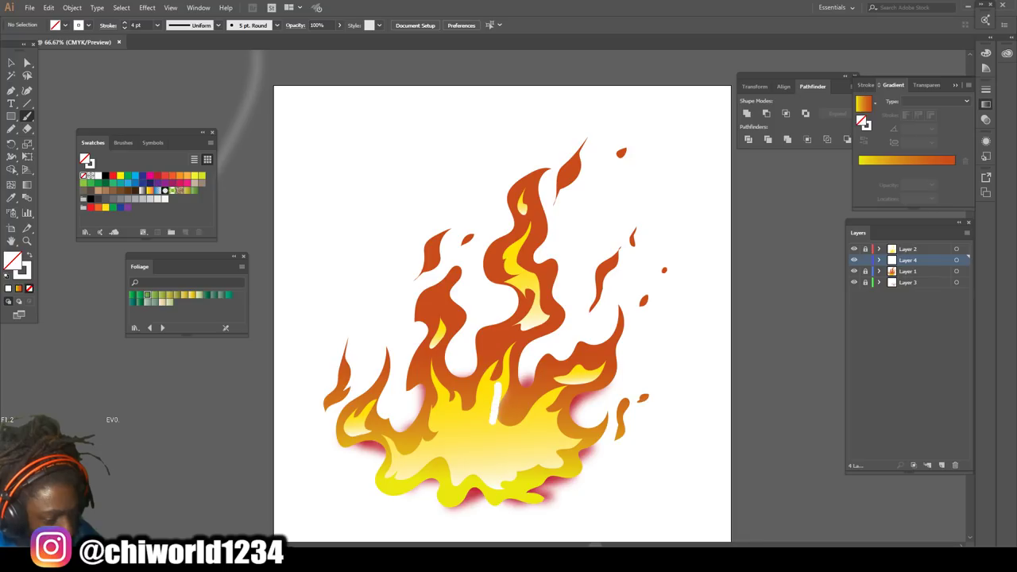
{"action": "left_click_drag", "start_coordinate": [512, 479], "coordinate": [545, 463]}
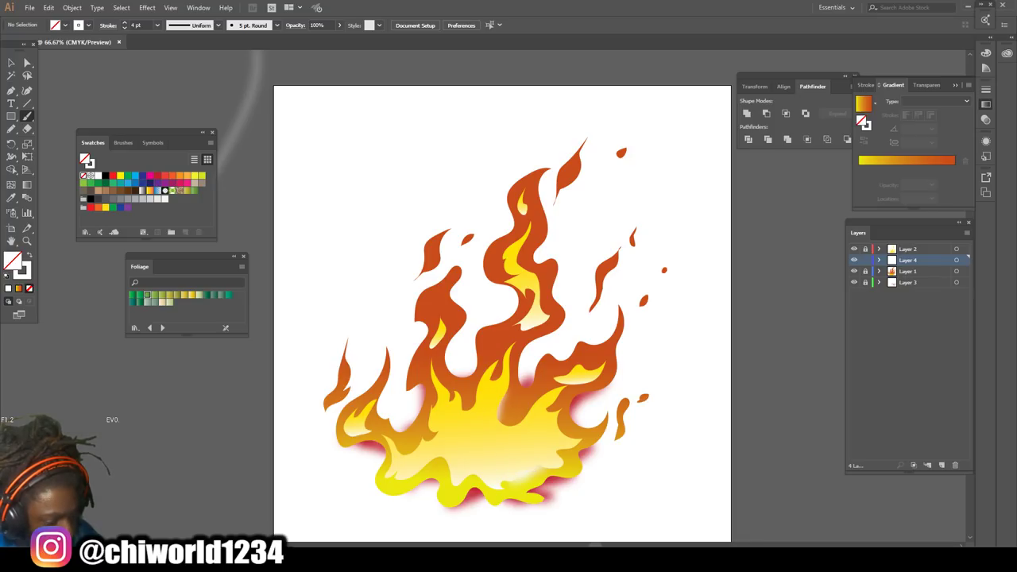
{"action": "mouse_move", "coordinate": [459, 467]}
{"action": "left_mouse_down"}
{"action": "mouse_move", "coordinate": [411, 461]}
{"action": "mouse_move", "coordinate": [441, 461]}
{"action": "mouse_move", "coordinate": [430, 452]}
{"action": "mouse_move", "coordinate": [437, 458]}
{"action": "mouse_move", "coordinate": [418, 461]}
{"action": "left_mouse_up"}
{"action": "key", "text": "ctrl+minus"}
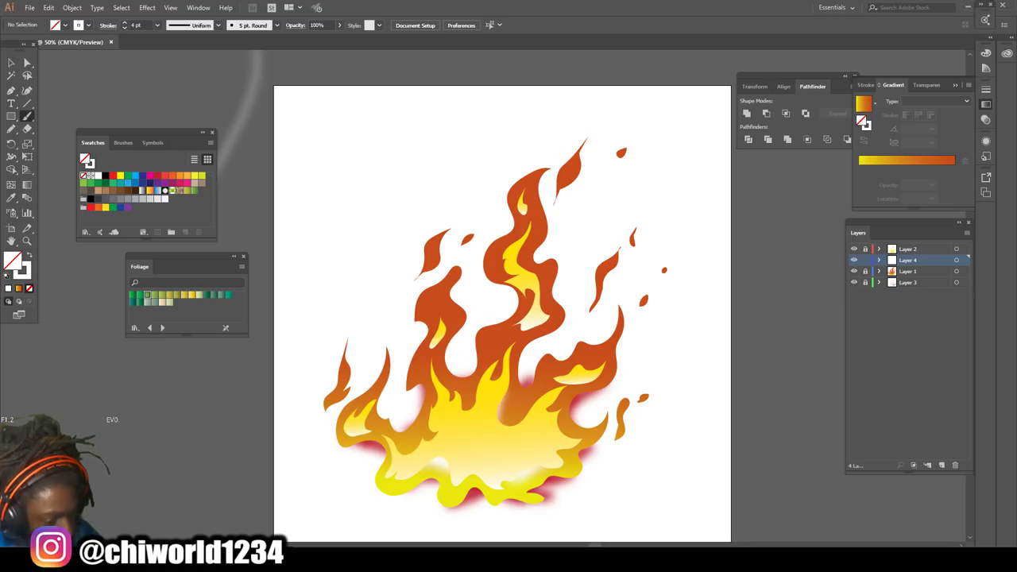
{"action": "key", "text": "ctrl+equal"}
{"action": "key", "text": "ctrl+equal"}
{"action": "key", "text": "ctrl+plus"}
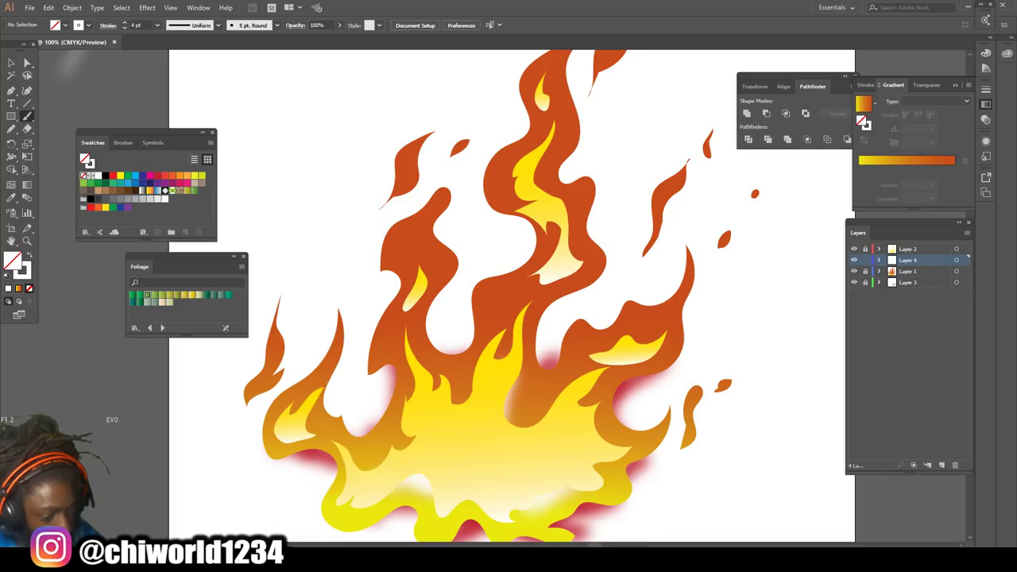
{"action": "scroll", "coordinate": [502, 296], "scroll_direction": "down", "scroll_amount": 2}
{"action": "key", "text": "ctrl+minus"}
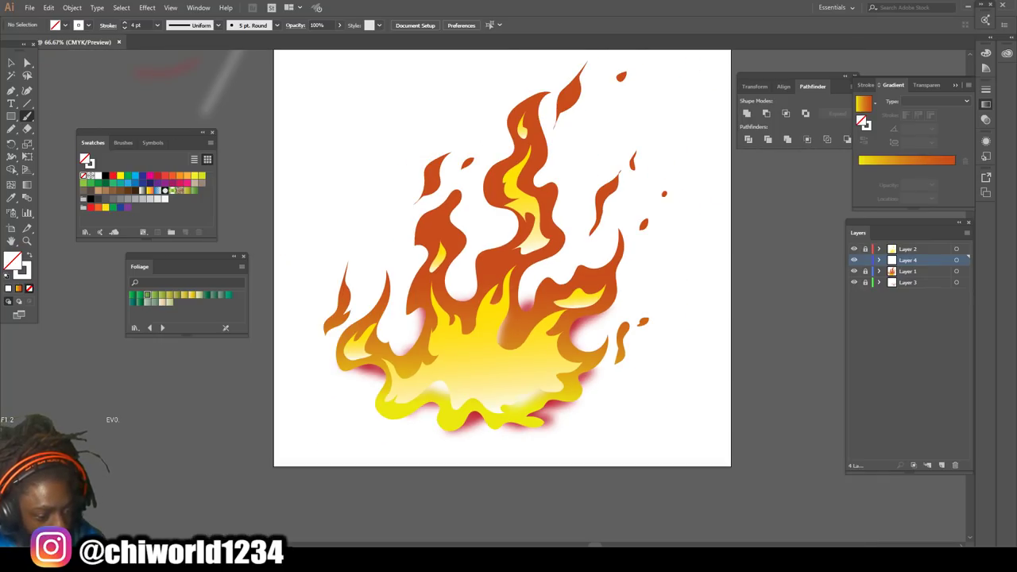
Paint short blurred white highlights at the lower ends of the small inner flames and between the large inner flame's tongues.
{"action": "mouse_move", "coordinate": [559, 305]}
{"action": "left_mouse_down"}
{"action": "mouse_move", "coordinate": [595, 301]}
{"action": "mouse_move", "coordinate": [574, 307]}
{"action": "mouse_move", "coordinate": [585, 304]}
{"action": "left_mouse_up"}
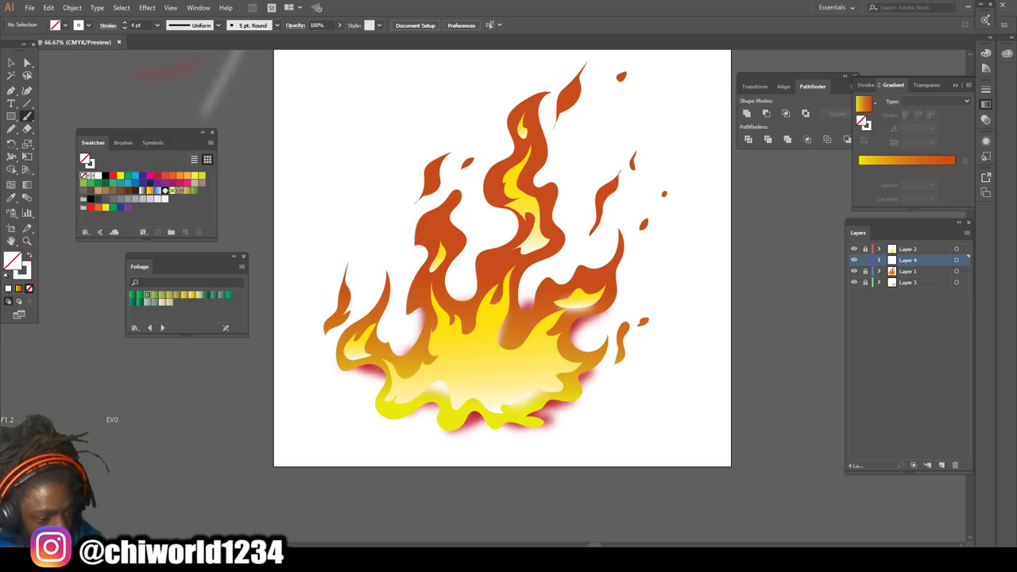
{"action": "left_click_drag", "start_coordinate": [520, 250], "coordinate": [543, 247]}
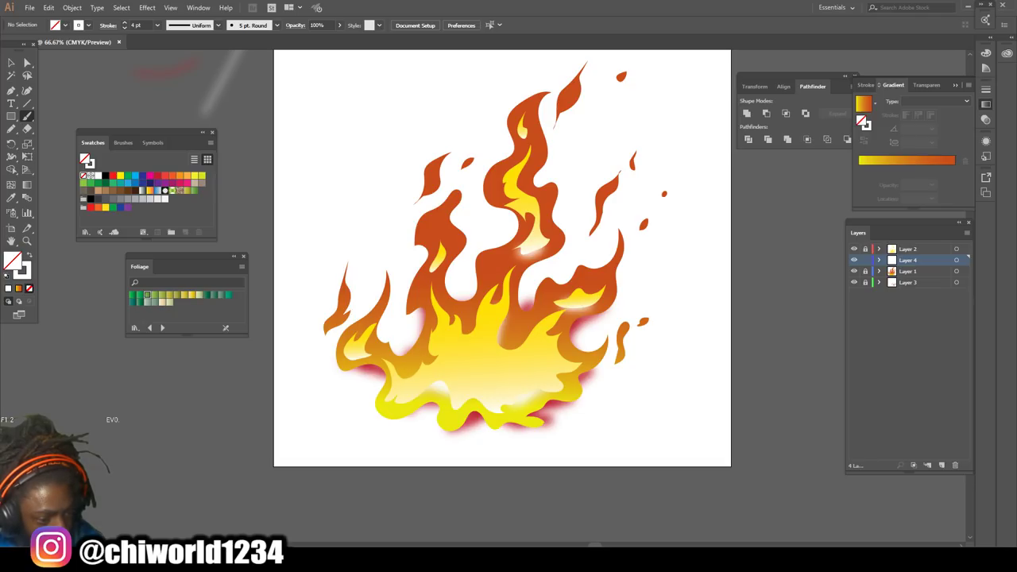
{"action": "left_click_drag", "start_coordinate": [521, 132], "coordinate": [526, 140]}
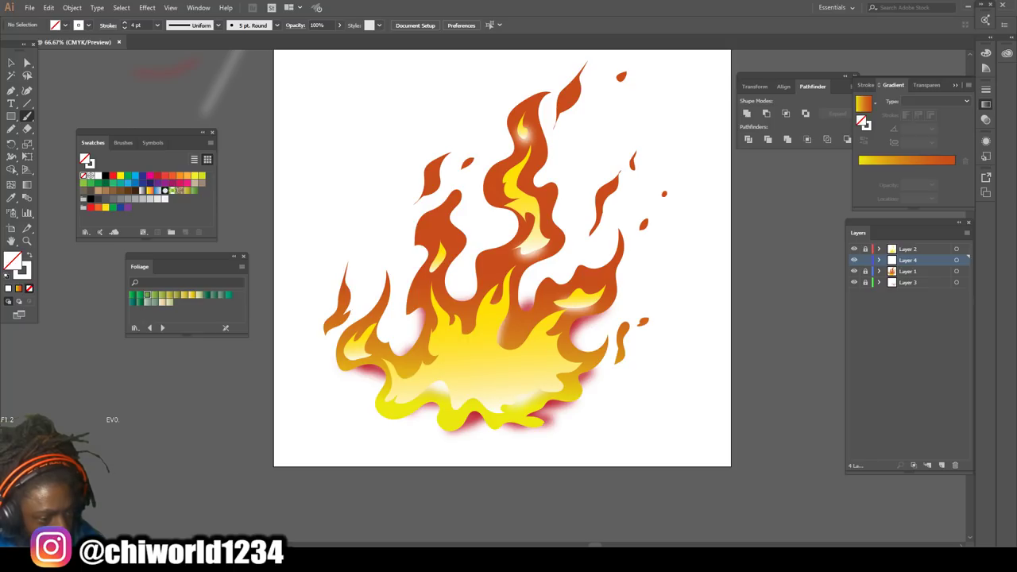
{"action": "left_click_drag", "start_coordinate": [429, 263], "coordinate": [433, 276]}
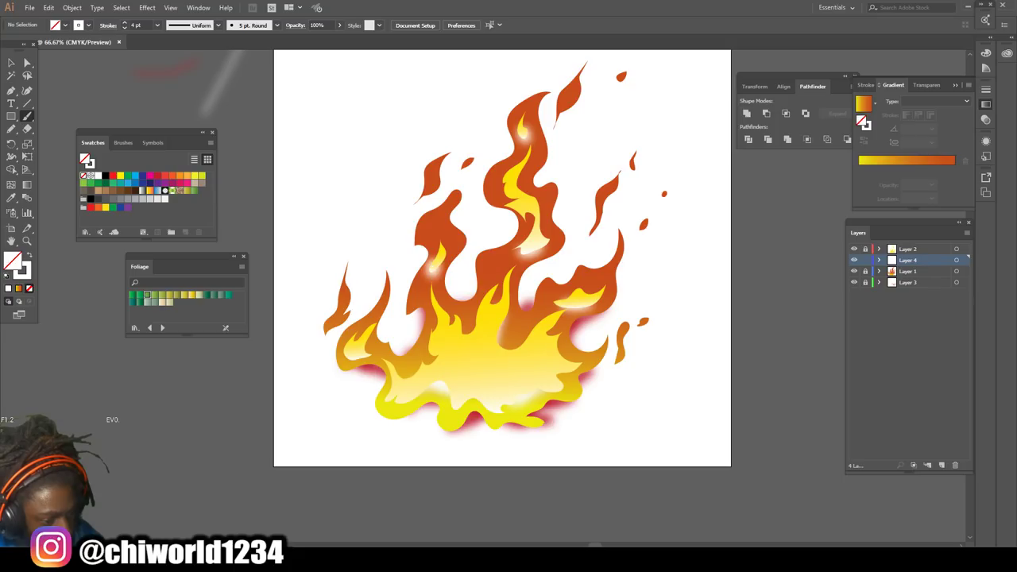
{"action": "left_click_drag", "start_coordinate": [458, 345], "coordinate": [461, 326]}
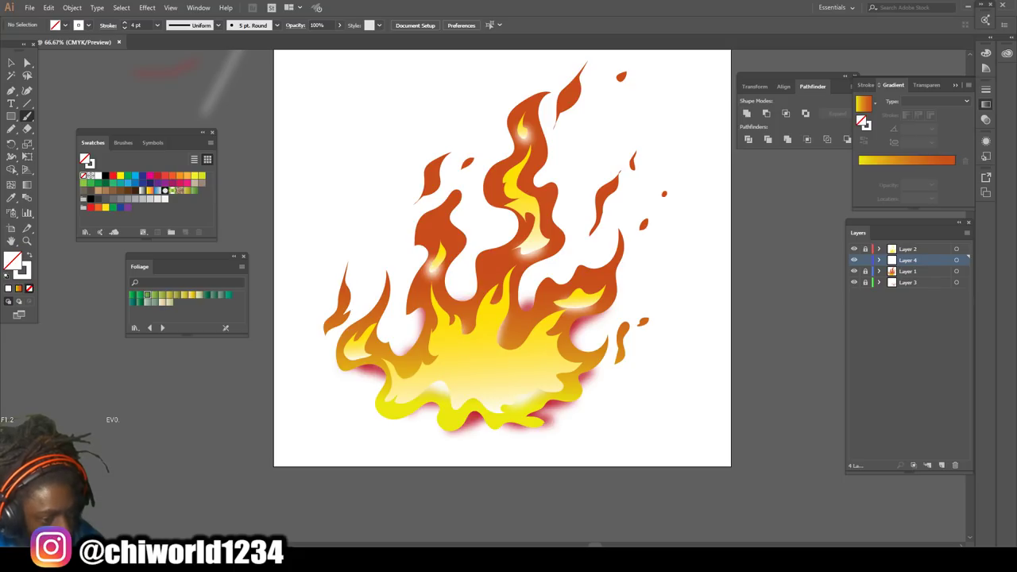
{"action": "key", "text": "ctrl+minus"}
{"action": "key", "text": "ctrl+minus"}
{"action": "key", "text": "ctrl+plus"}
{"action": "key", "text": "ctrl+plus"}
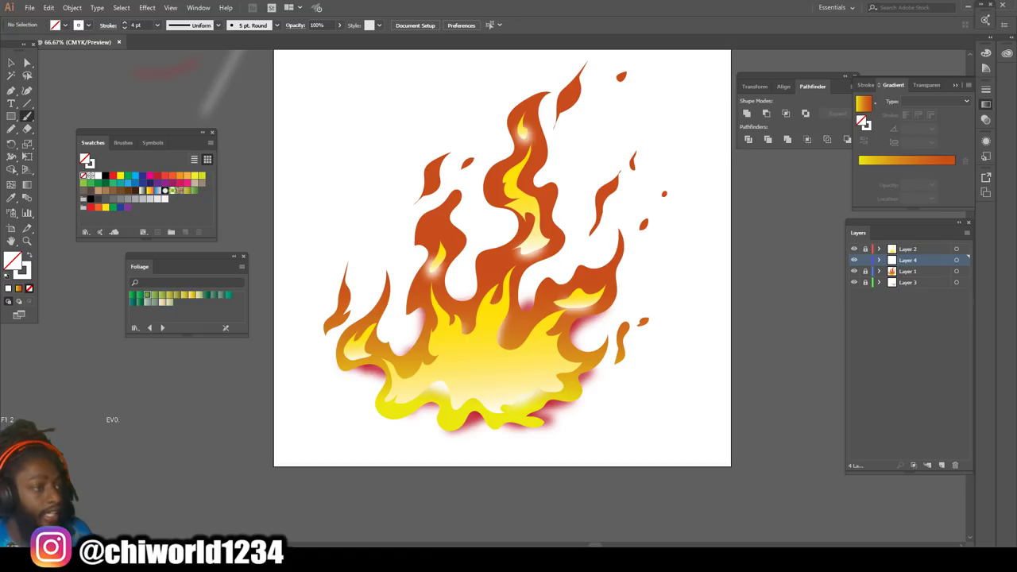
Add another blurred white highlight along the inner flame in the right-hand branch and finish painting.
{"action": "scroll", "coordinate": [568, 314], "scroll_direction": "up", "scroll_amount": 1}
{"action": "left_click_drag", "start_coordinate": [565, 317], "coordinate": [591, 318]}
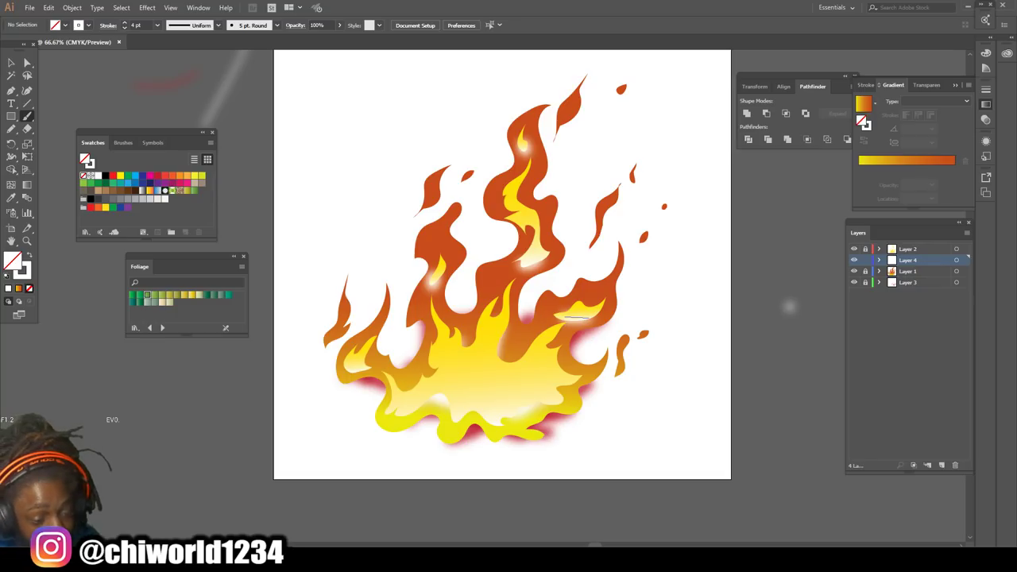
{"action": "left_click", "coordinate": [11, 62]}
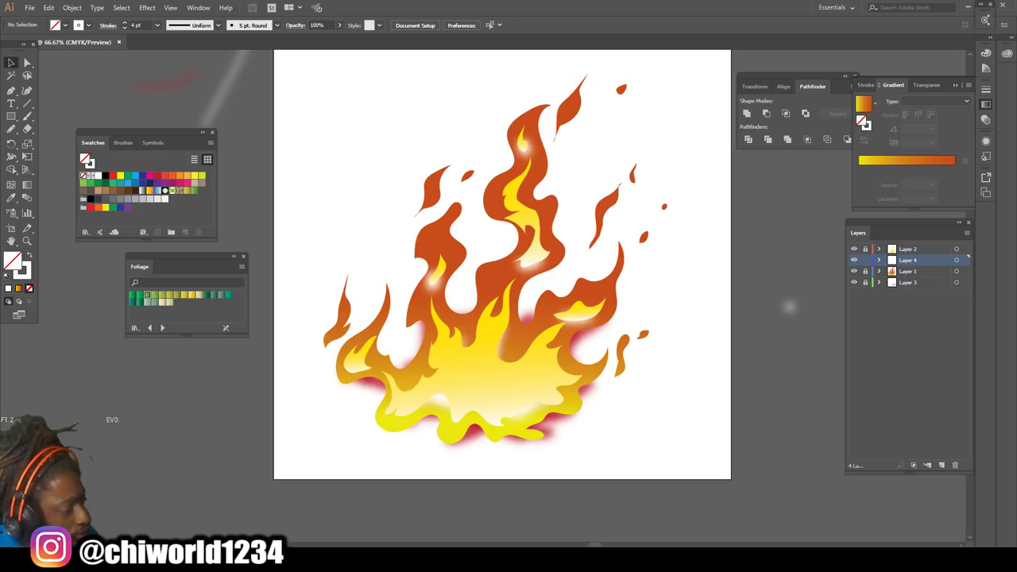